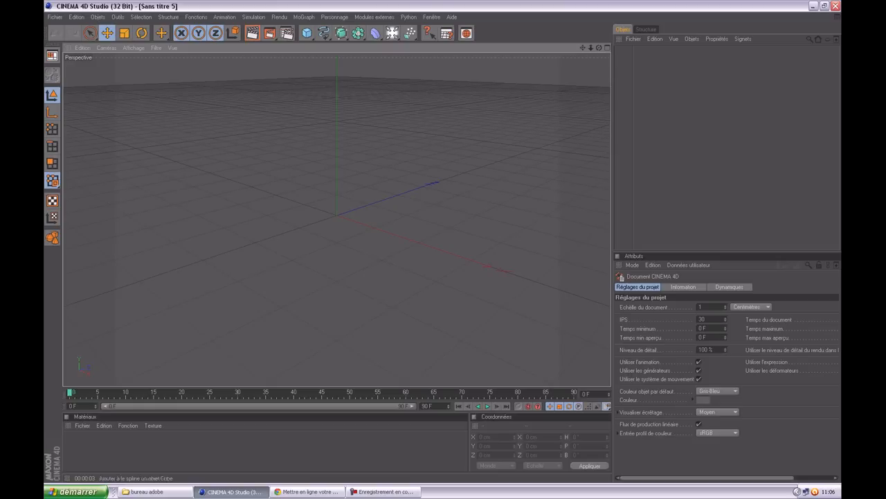
Add a MoText object and move it along the X axis to about -255 cm
{"action": "left_click", "coordinate": [304, 17]}
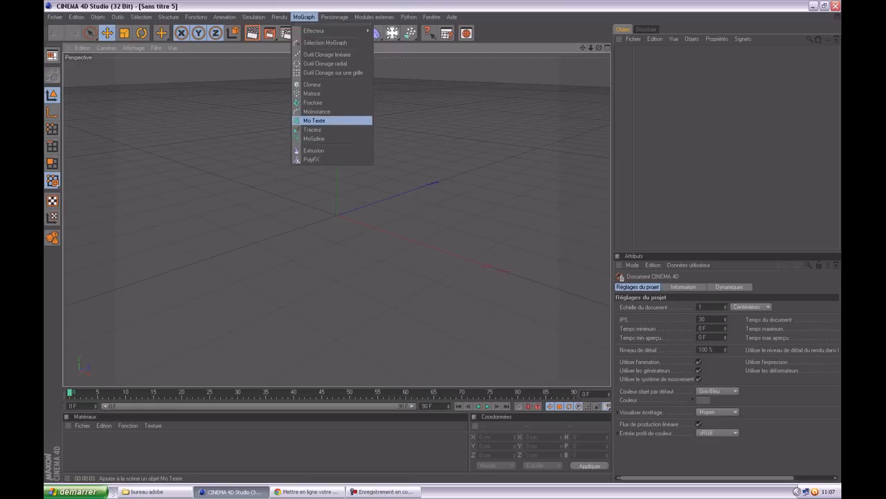
{"action": "left_click", "coordinate": [316, 120]}
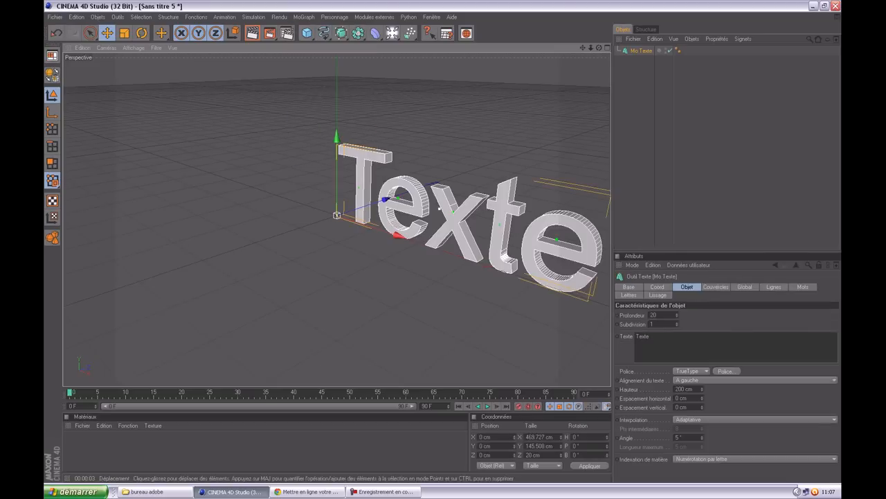
{"action": "left_click_drag", "start_coordinate": [397, 236], "coordinate": [312, 206]}
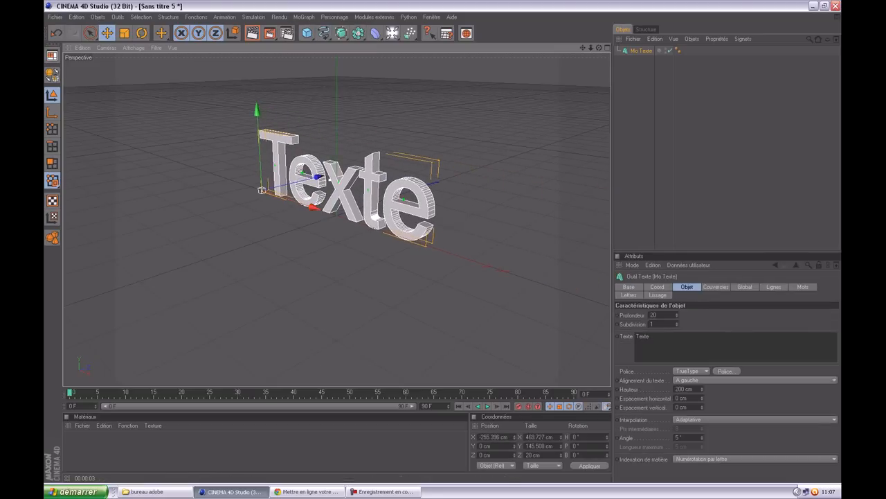
Replace the MoText object's default text with "Sade_iFace"
{"action": "left_click_drag", "start_coordinate": [652, 337], "coordinate": [635, 336]}
{"action": "key", "text": "BackSpace"}
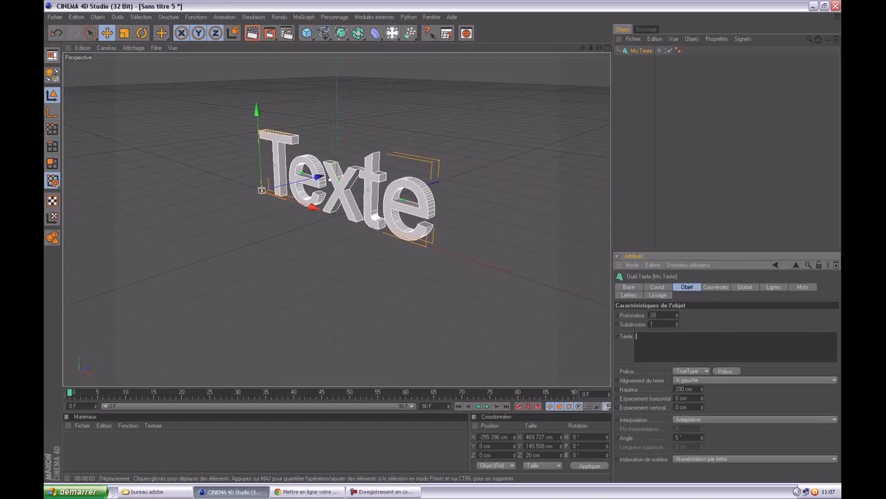
{"action": "key", "text": "Return"}
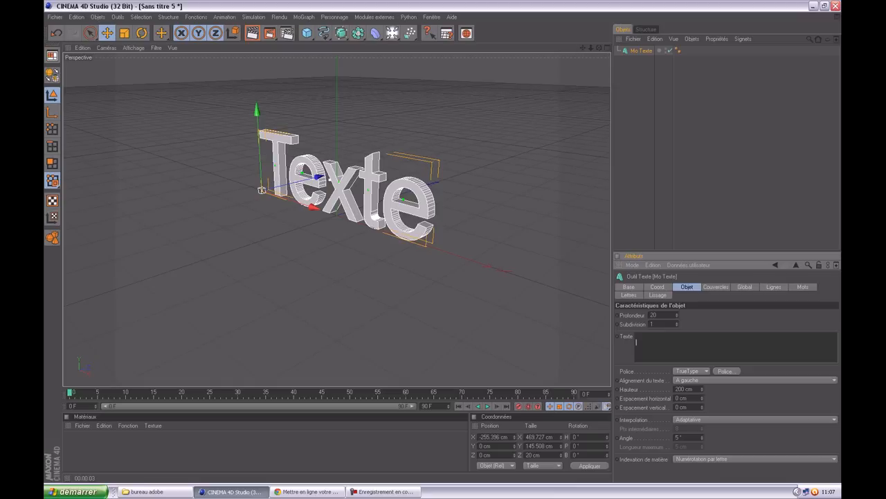
{"action": "type", "text": "Sade_iFace"}
Set the text's font to AmazObitaemOstrovItalic in the Gras italique style
{"action": "left_click", "coordinate": [727, 372]}
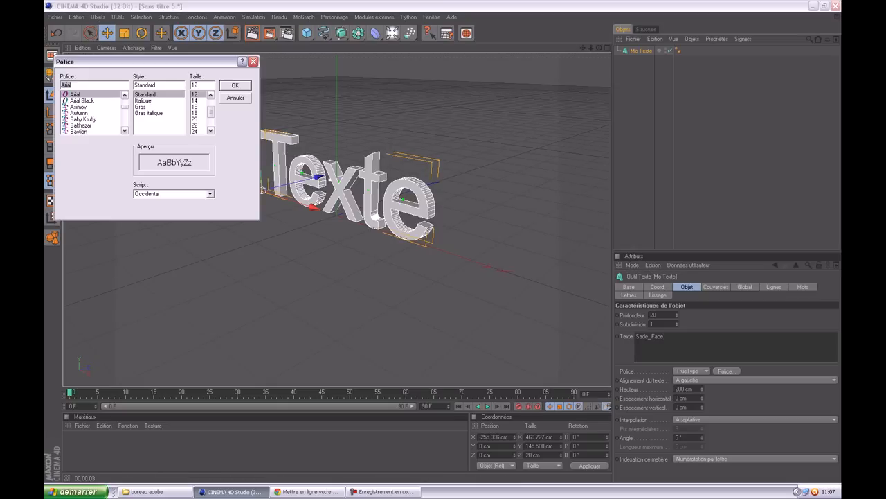
{"action": "scroll", "coordinate": [95, 106], "scroll_direction": "up", "scroll_amount": 2}
{"action": "left_click", "coordinate": [94, 107]}
{"action": "left_click", "coordinate": [95, 100]}
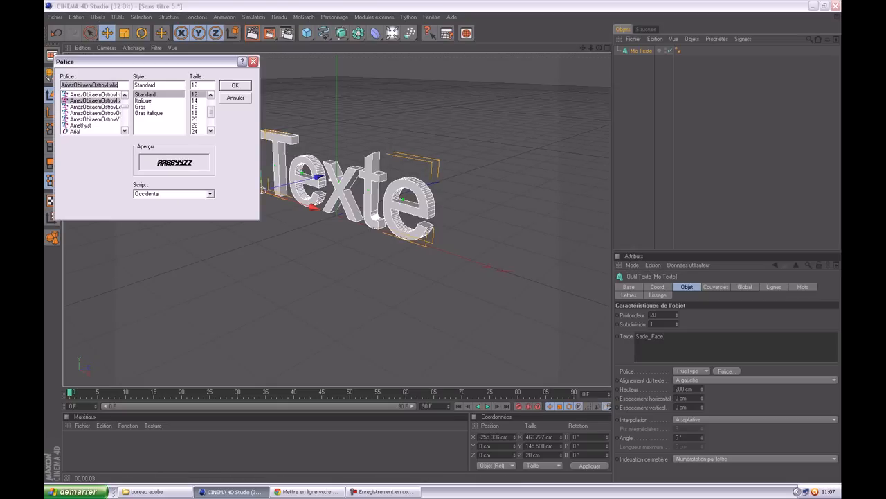
{"action": "left_click", "coordinate": [148, 113]}
{"action": "left_click", "coordinate": [235, 84]}
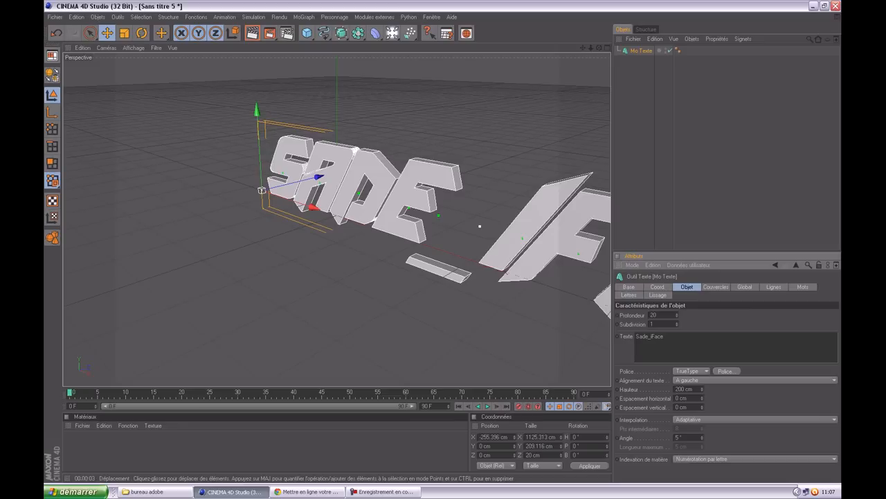
Move the Sade_iFace text along X to about -752 cm and set its depth to 80
{"action": "left_click_drag", "start_coordinate": [479, 226], "coordinate": [276, 170]}
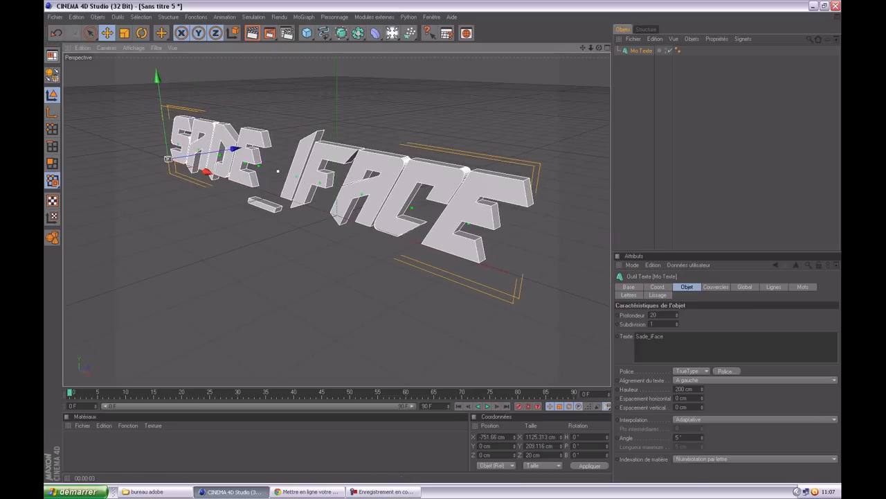
{"action": "left_click_drag", "start_coordinate": [677, 314], "coordinate": [678, 292]}
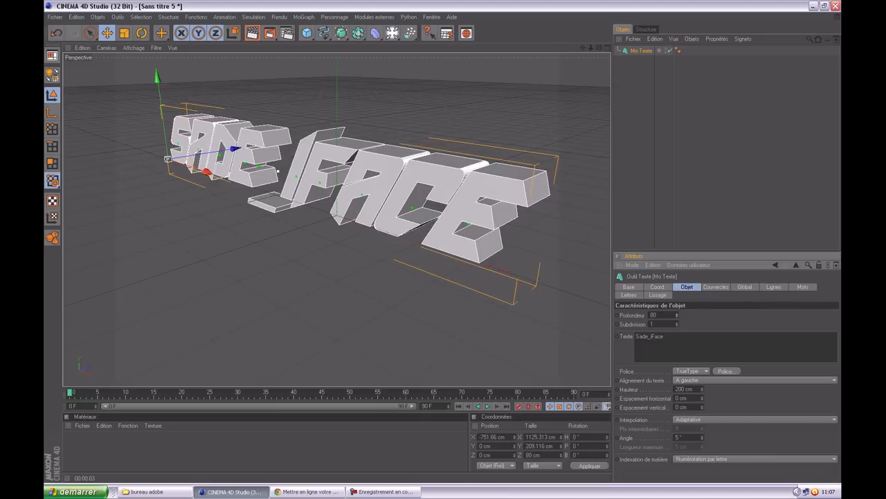
{"action": "left_click", "coordinate": [716, 287]}
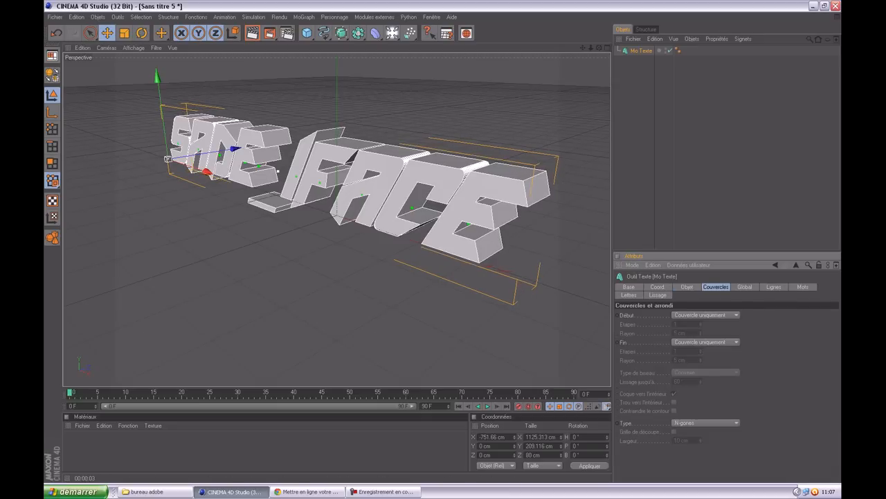
{"action": "left_click", "coordinate": [686, 287]}
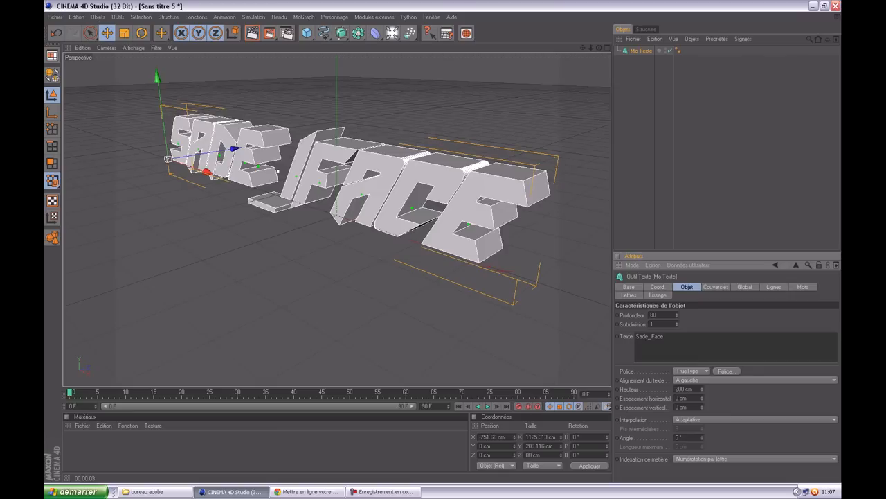
Set the Sade_iFace text's start cap to Couvercle et biseau with 5 steps
{"action": "left_click", "coordinate": [716, 287]}
{"action": "left_click", "coordinate": [706, 314]}
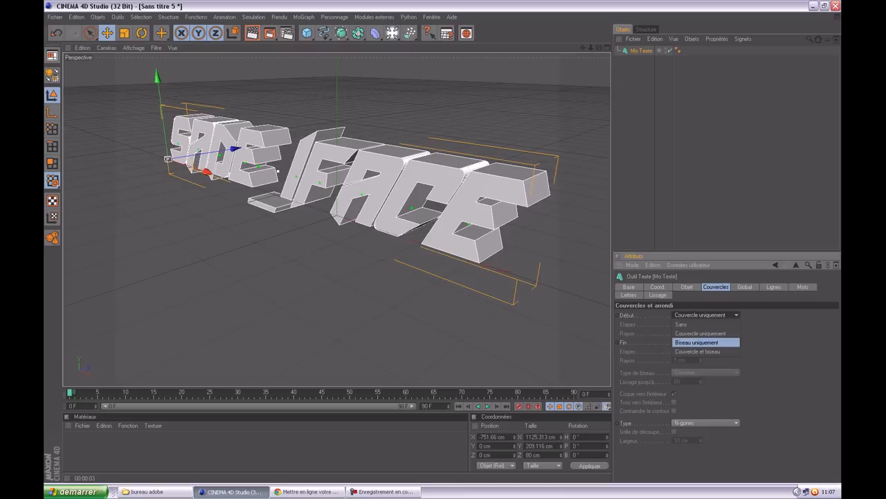
{"action": "left_click", "coordinate": [697, 351]}
{"action": "left_click_drag", "start_coordinate": [701, 324], "coordinate": [700, 314]}
Set the Sade_iFace text's end cap to Couvercle et biseau with 5 steps
{"action": "left_click", "coordinate": [706, 342]}
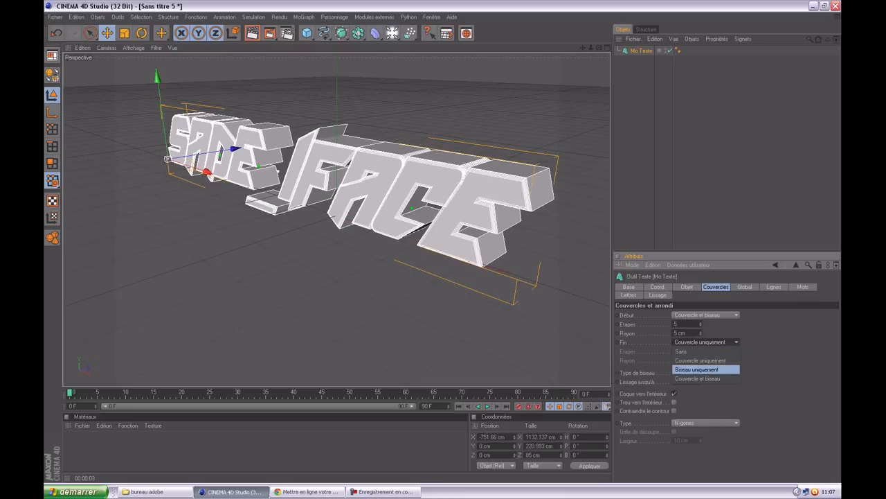
{"action": "left_click", "coordinate": [700, 360]}
{"action": "left_click", "coordinate": [705, 342]}
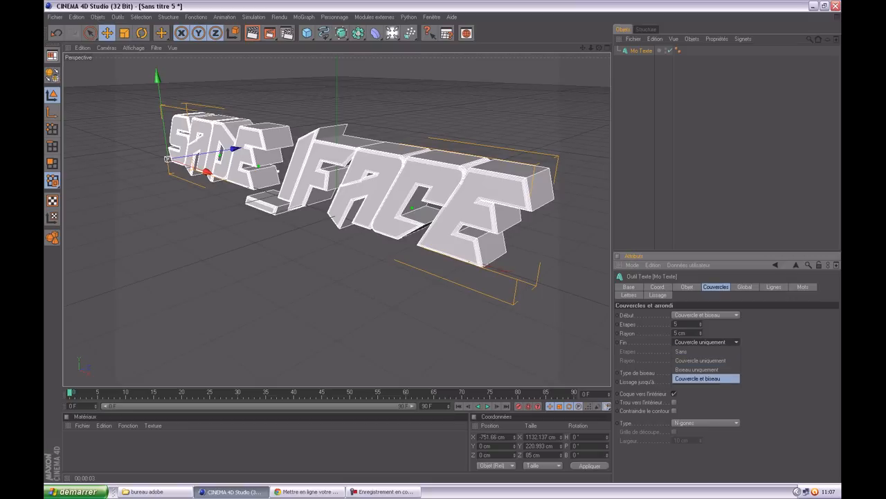
{"action": "left_click", "coordinate": [700, 378]}
{"action": "left_click", "coordinate": [701, 350]}
{"action": "left_click_drag", "start_coordinate": [701, 351], "coordinate": [701, 344]}
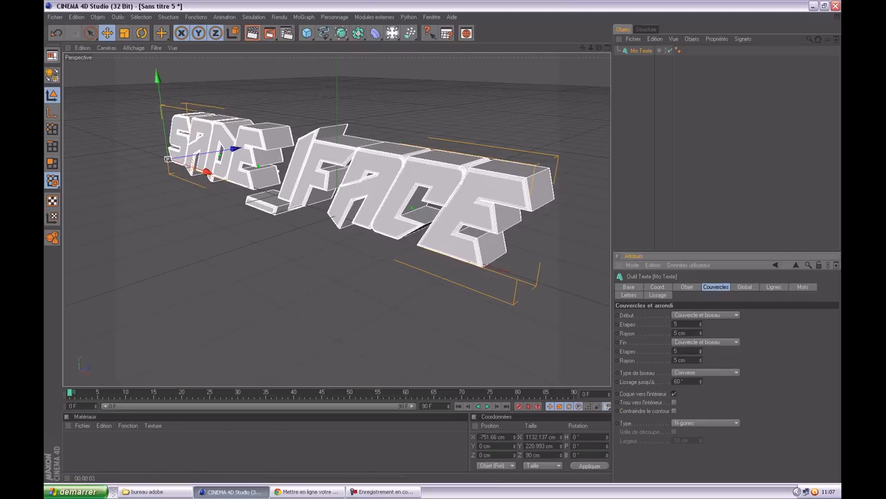
Add a second MoText object and move it above the first text, to about X -389, Y 518, Z 97 cm
{"action": "scroll", "coordinate": [337, 218], "scroll_direction": "down", "scroll_amount": 10}
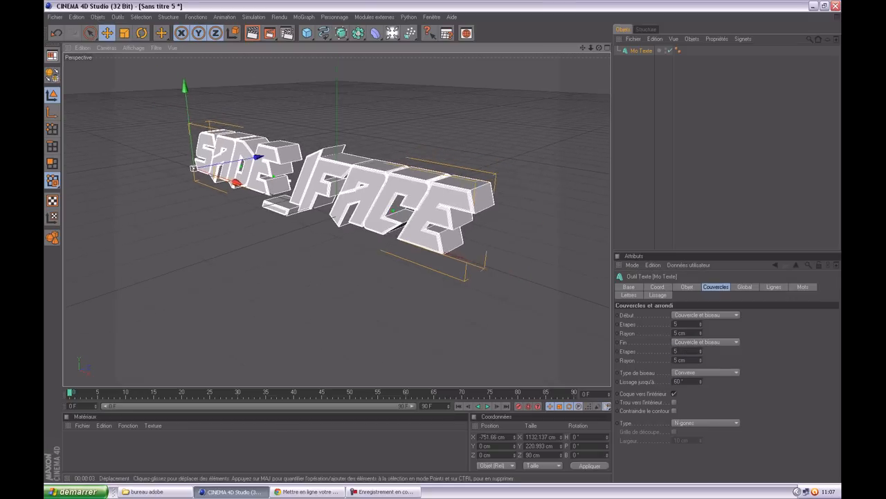
{"action": "left_click", "coordinate": [304, 17]}
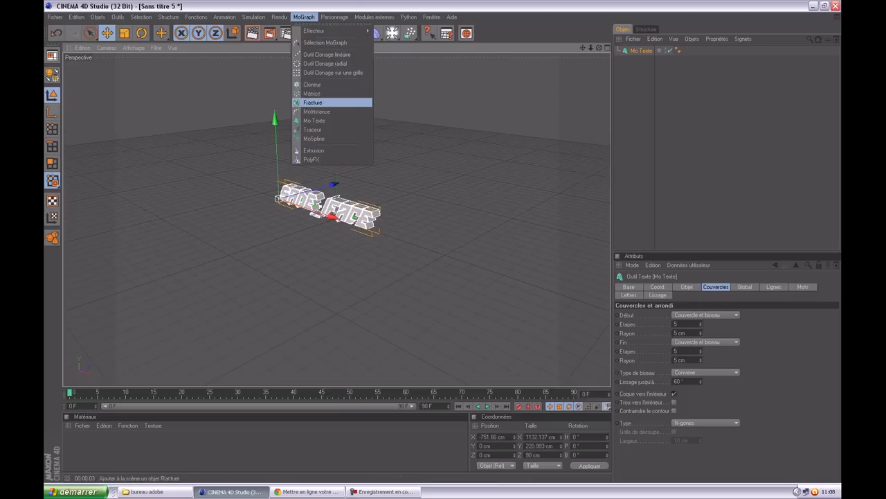
{"action": "left_click", "coordinate": [313, 121]}
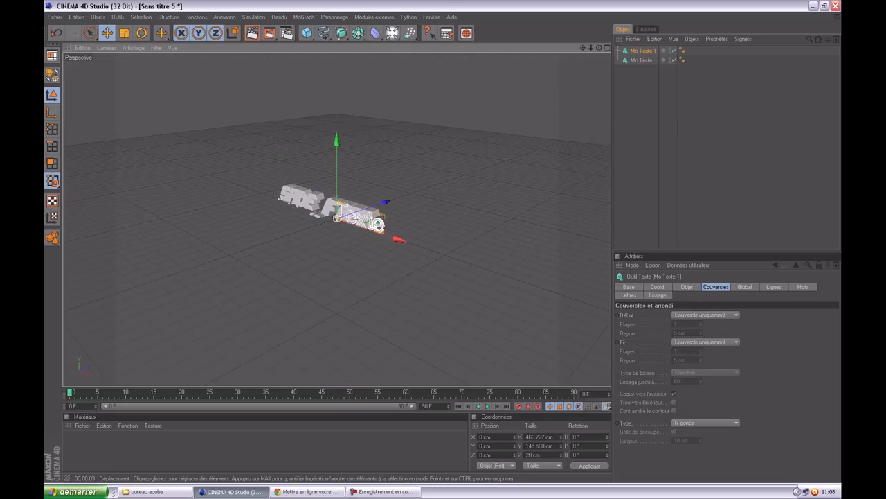
{"action": "left_click_drag", "start_coordinate": [399, 239], "coordinate": [369, 231]}
{"action": "left_click_drag", "start_coordinate": [360, 197], "coordinate": [367, 195]}
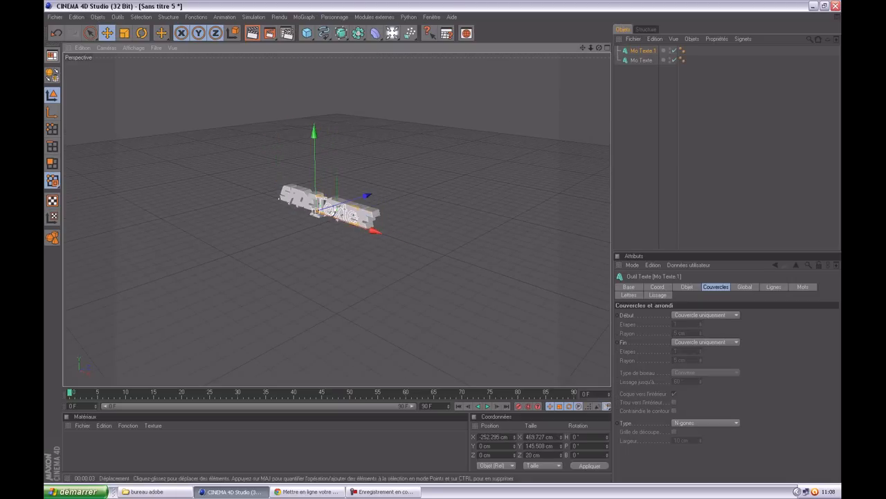
{"action": "left_click_drag", "start_coordinate": [314, 131], "coordinate": [310, 63]}
Replace the second MoText object's default text with "Tuto"
{"action": "left_click", "coordinate": [686, 287]}
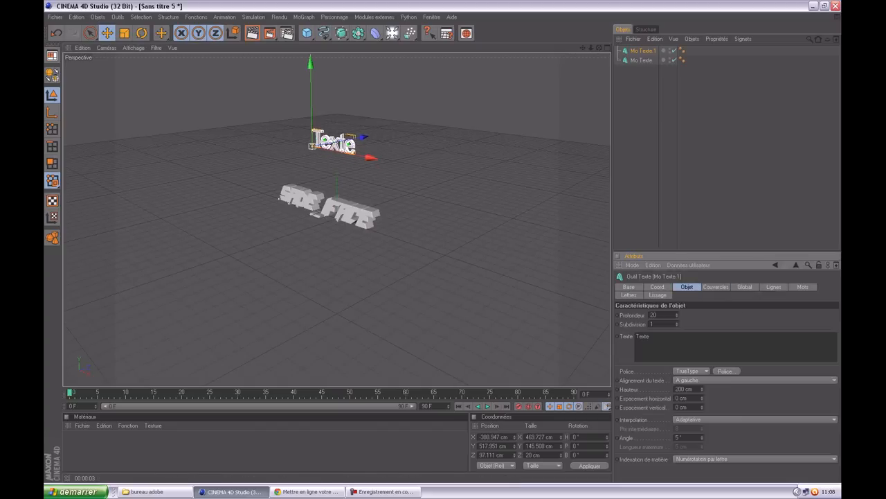
{"action": "left_click_drag", "start_coordinate": [649, 336], "coordinate": [636, 337]}
{"action": "key", "text": "BackSpace"}
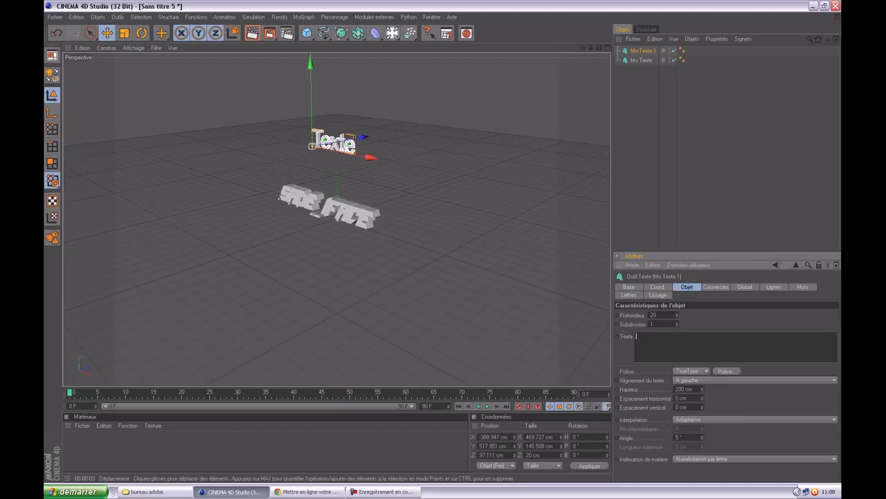
{"action": "key", "text": "t"}
{"action": "key", "text": "u"}
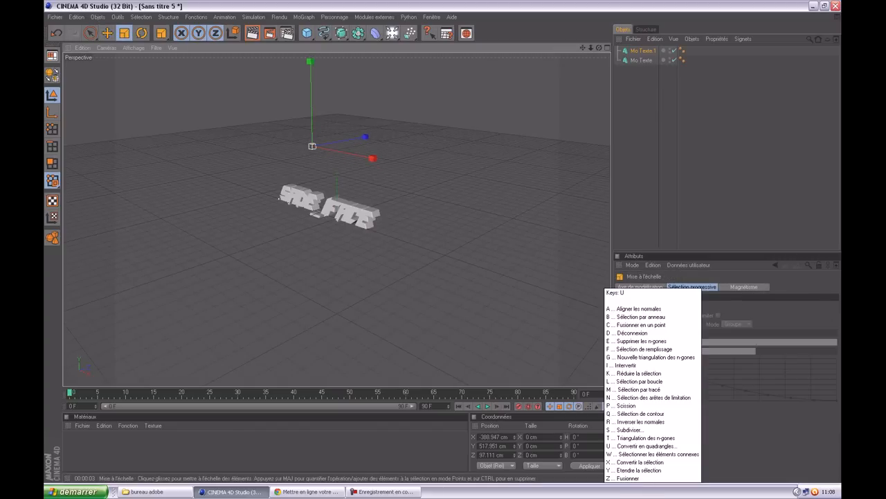
{"action": "key", "text": "Escape"}
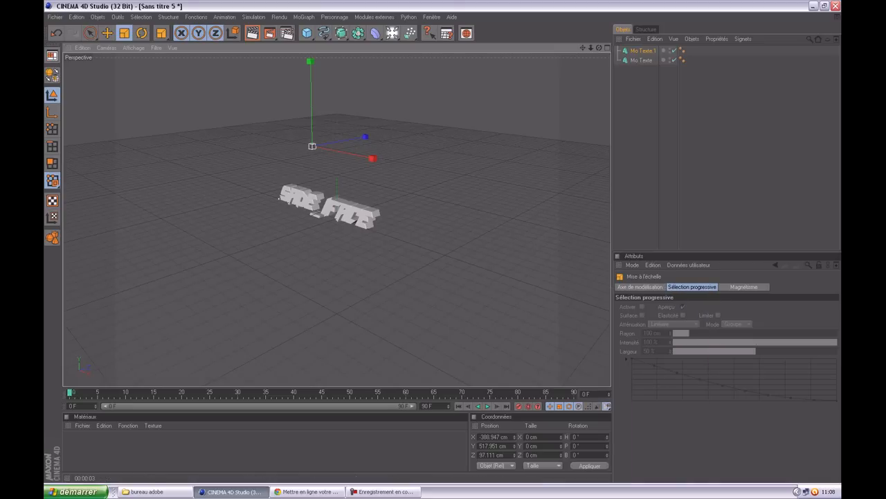
{"action": "left_click", "coordinate": [644, 50]}
{"action": "left_click", "coordinate": [644, 348]}
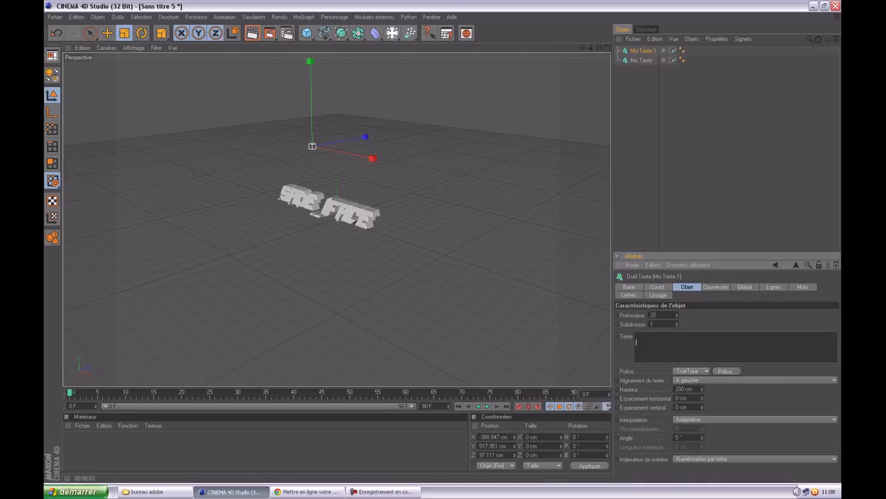
{"action": "type", "text": "Tuto"}
Set the Tuto text's start and end caps to Couvercle et biseau, with 5 steps on the start cap
{"action": "left_click", "coordinate": [716, 286]}
{"action": "left_click", "coordinate": [706, 314]}
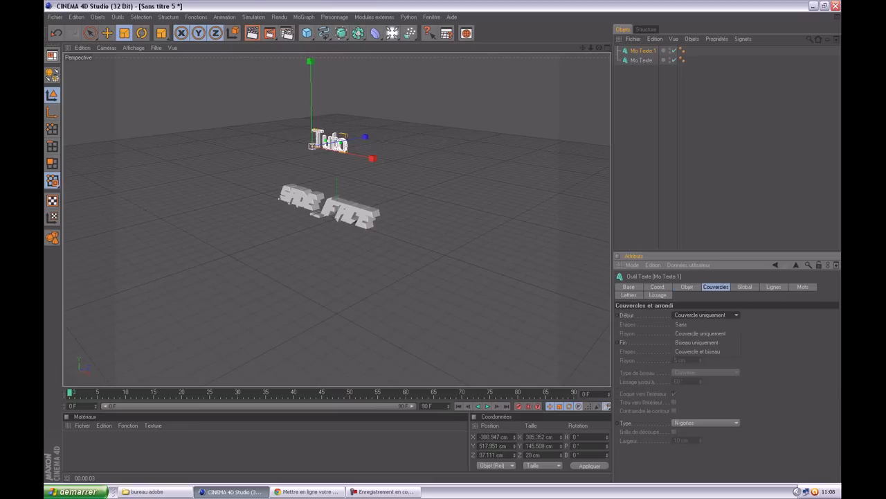
{"action": "left_click", "coordinate": [706, 351]}
{"action": "left_click", "coordinate": [706, 342]}
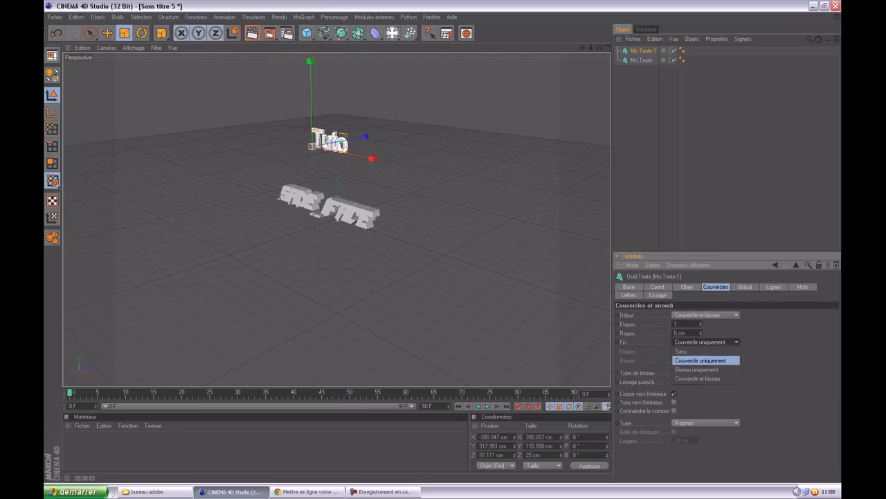
{"action": "left_click", "coordinate": [706, 378]}
{"action": "left_click", "coordinate": [701, 322]}
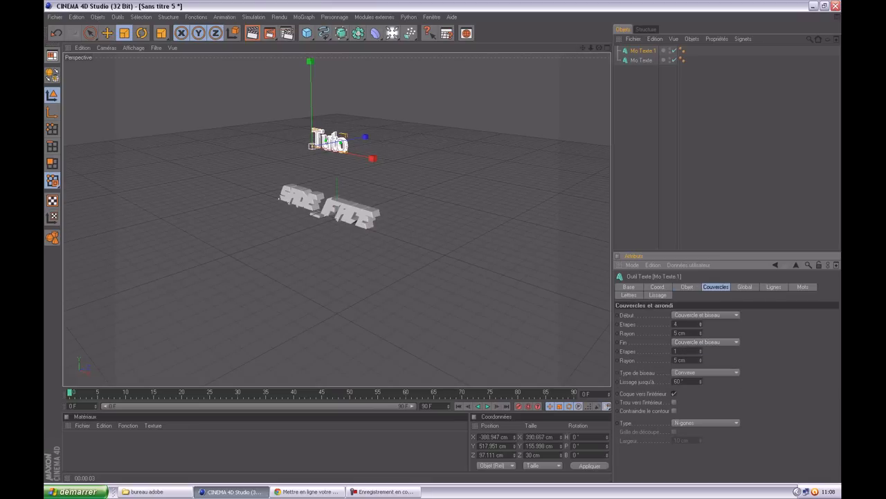
Set the Tuto text's end cap to Couvercle et biseau with 5 steps
{"action": "left_click", "coordinate": [707, 342]}
{"action": "left_click", "coordinate": [706, 351]}
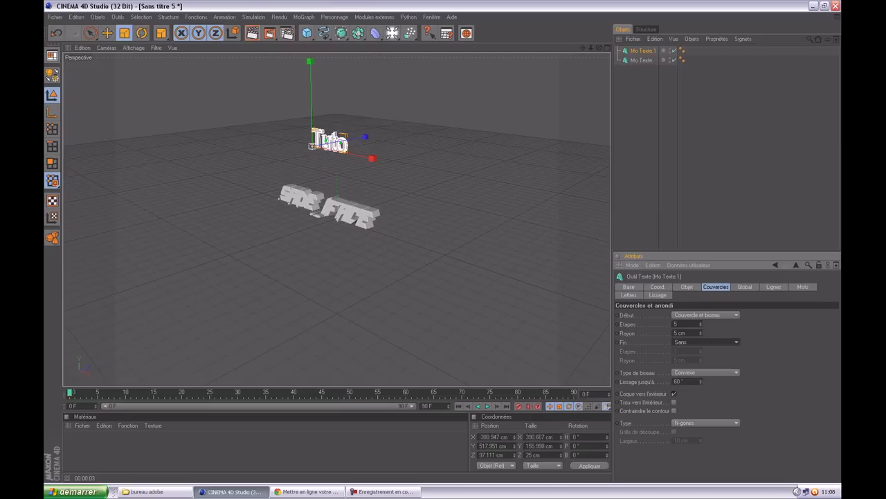
{"action": "left_click", "coordinate": [706, 342]}
{"action": "left_click", "coordinate": [703, 366]}
{"action": "left_click_drag", "start_coordinate": [701, 351], "coordinate": [700, 348]}
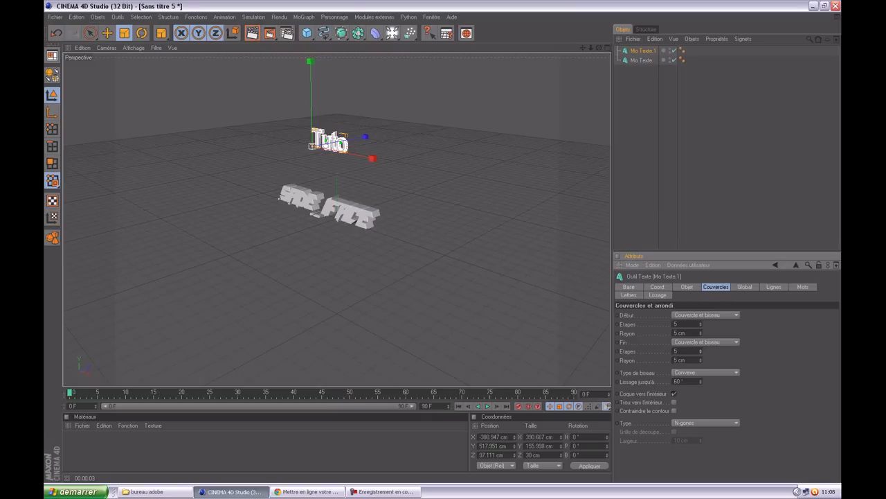
Set the Tuto text's depth to 80 and its font to AmazObitaemOstrovItalic in the Gras italique style
{"action": "left_click", "coordinate": [687, 286]}
{"action": "left_click_drag", "start_coordinate": [677, 315], "coordinate": [676, 275]}
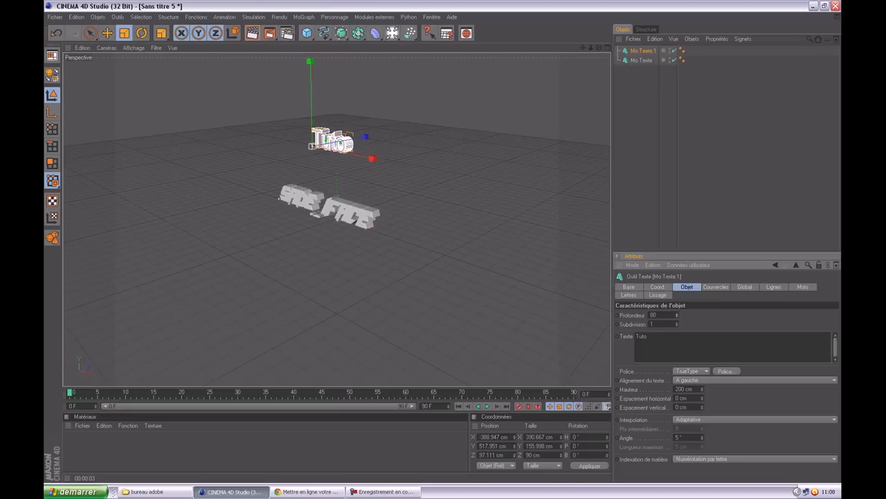
{"action": "left_click", "coordinate": [725, 370]}
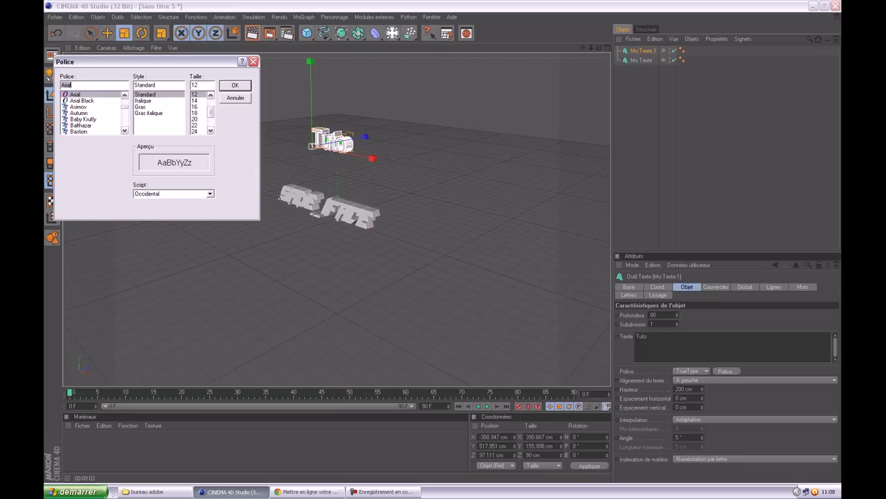
{"action": "scroll", "coordinate": [94, 113], "scroll_direction": "up", "scroll_amount": 2}
{"action": "left_click", "coordinate": [93, 100]}
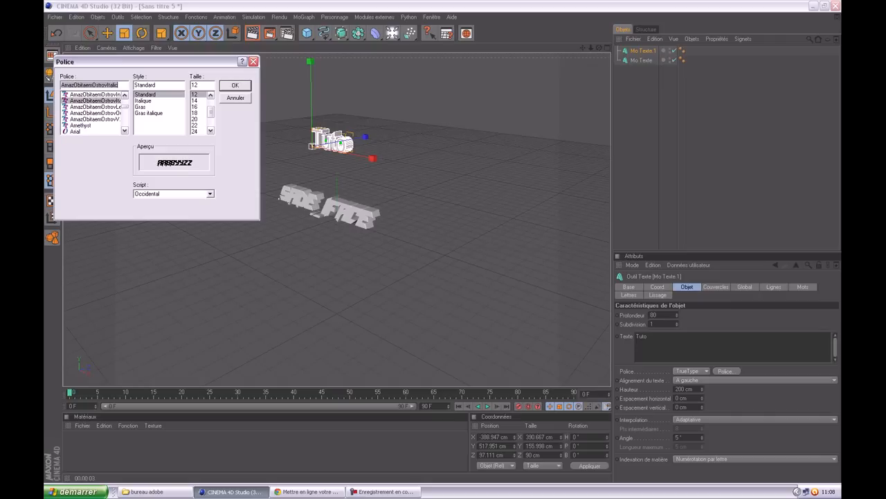
{"action": "left_click", "coordinate": [141, 106]}
{"action": "left_click", "coordinate": [148, 113]}
{"action": "left_click", "coordinate": [235, 85]}
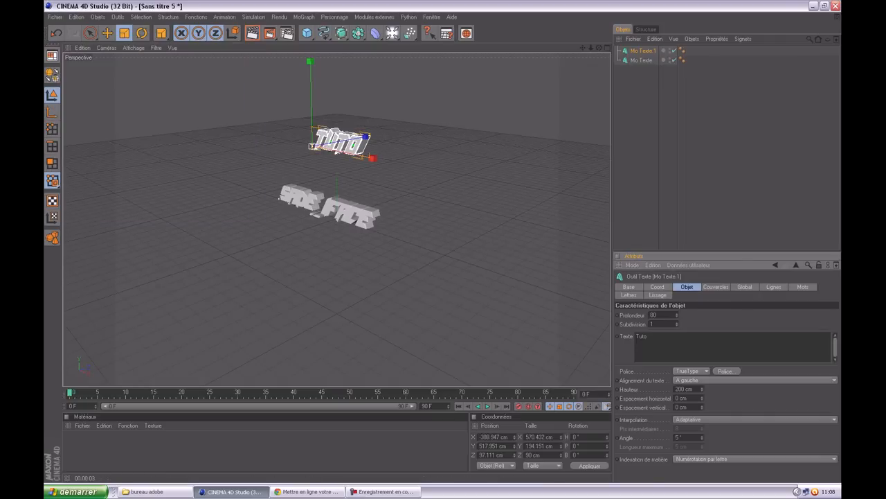
{"action": "left_click", "coordinate": [629, 286]}
{"action": "left_click", "coordinate": [686, 286]}
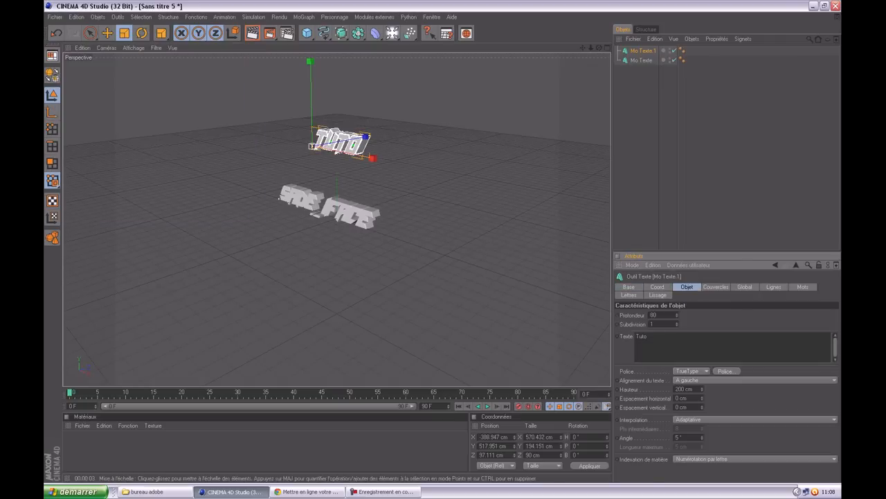
Create a new material and set its base colour to blue (R 25, V 0, B 255)
{"action": "left_click", "coordinate": [83, 425]}
{"action": "left_click", "coordinate": [106, 304]}
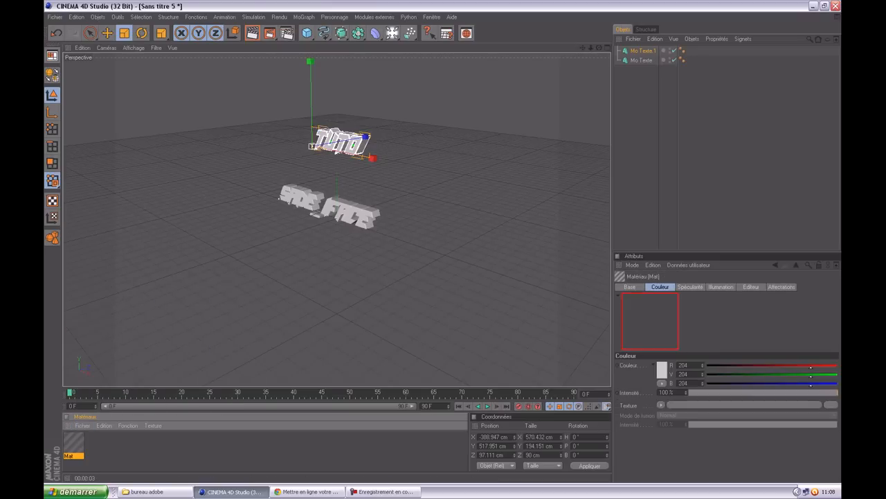
{"action": "double_click", "coordinate": [73, 441]}
{"action": "left_click", "coordinate": [296, 105]}
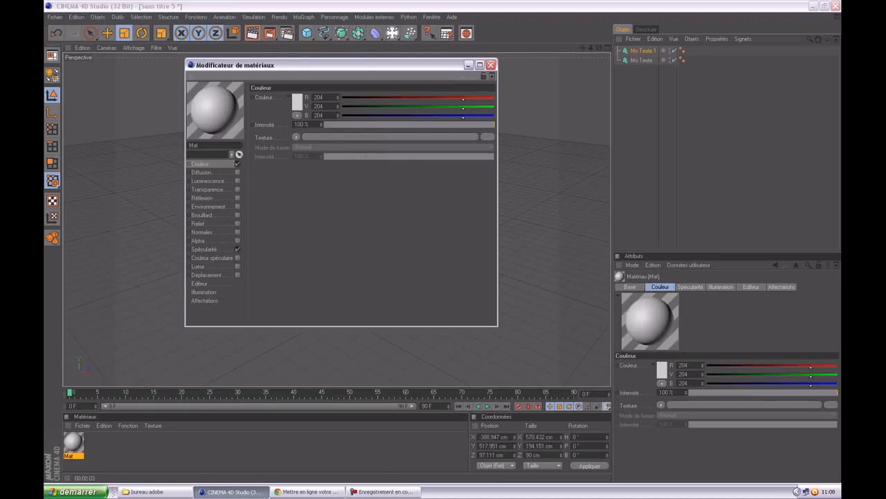
{"action": "type", "text": "246"}
{"action": "key", "text": "Return"}
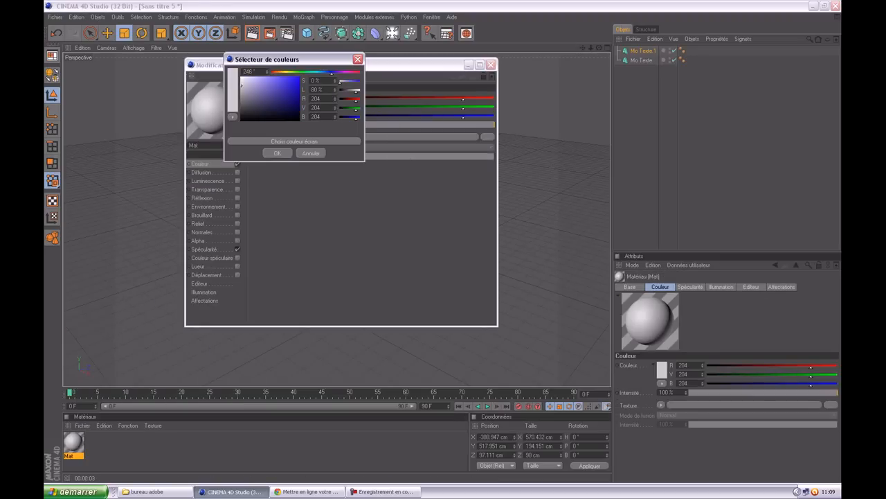
{"action": "left_click", "coordinate": [299, 77]}
{"action": "left_click", "coordinate": [276, 153]}
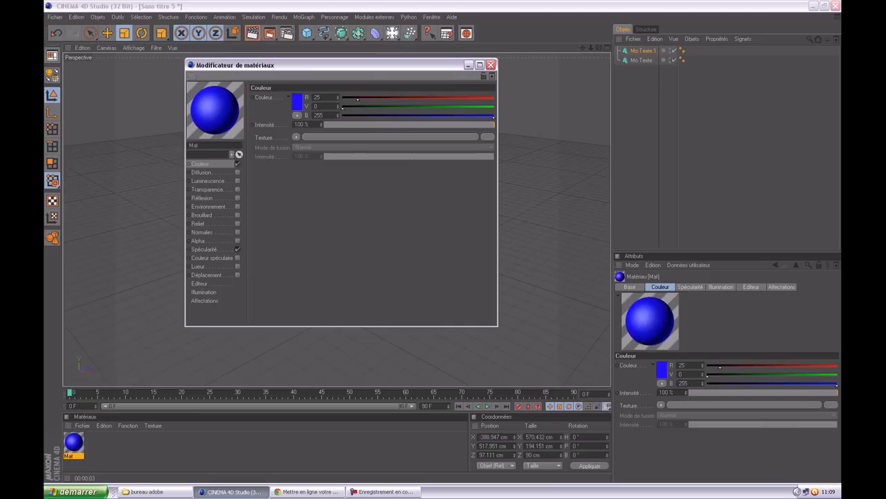
Enable Réflexion on the blue material and set its reflection colour to light blue (R 154, V 170, B 244)
{"action": "left_click", "coordinate": [236, 197]}
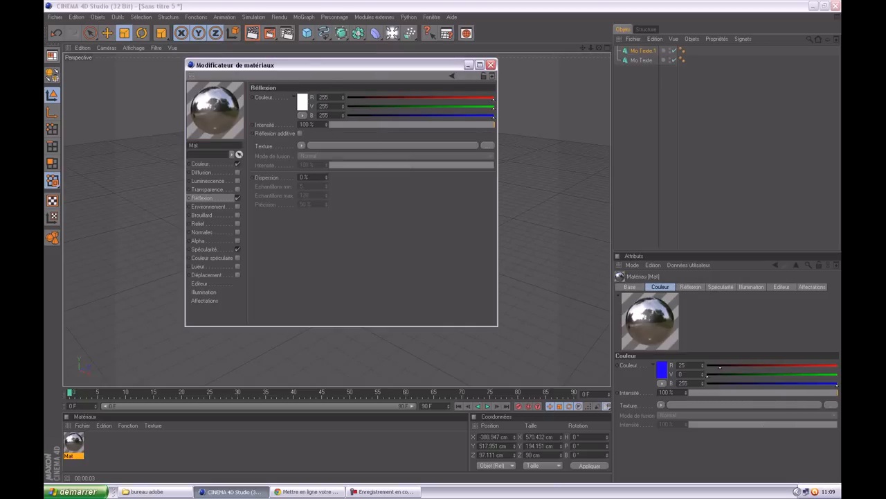
{"action": "left_click", "coordinate": [297, 101]}
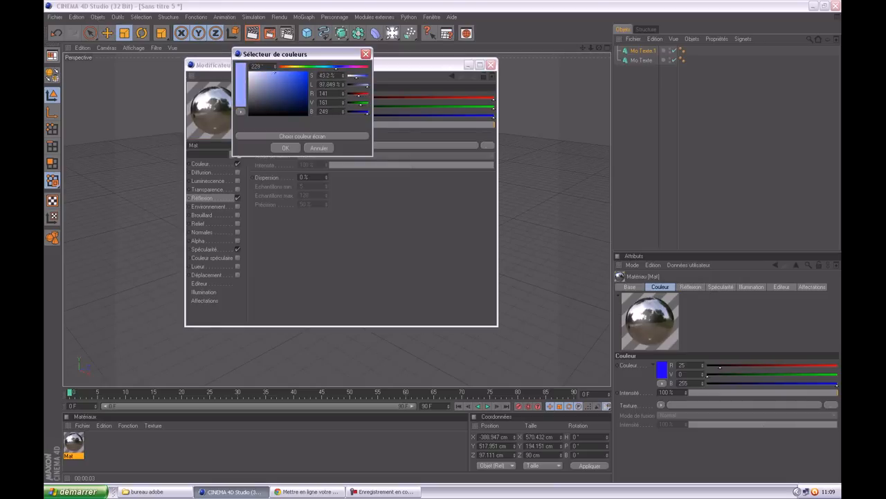
{"action": "left_click", "coordinate": [271, 73]}
{"action": "left_click", "coordinate": [284, 147]}
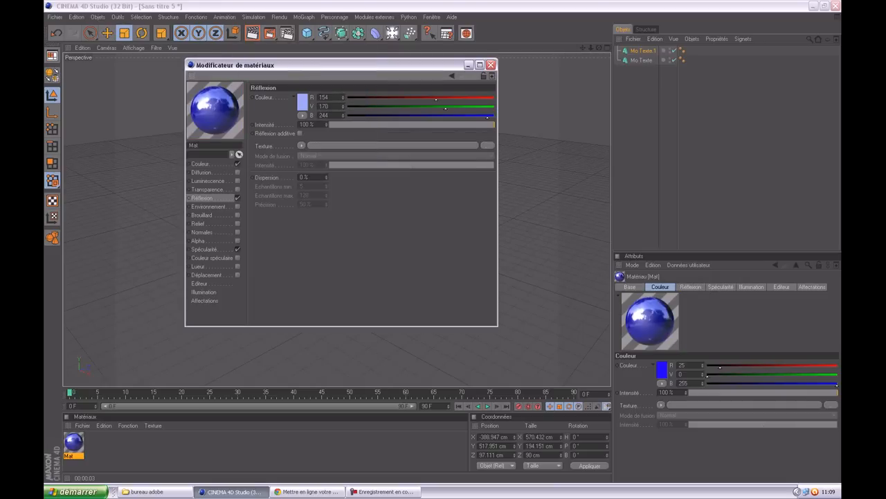
Add a Fresnel texture to the blue material's reflection and set the reflection intensity to 25 %
{"action": "left_click", "coordinate": [301, 145]}
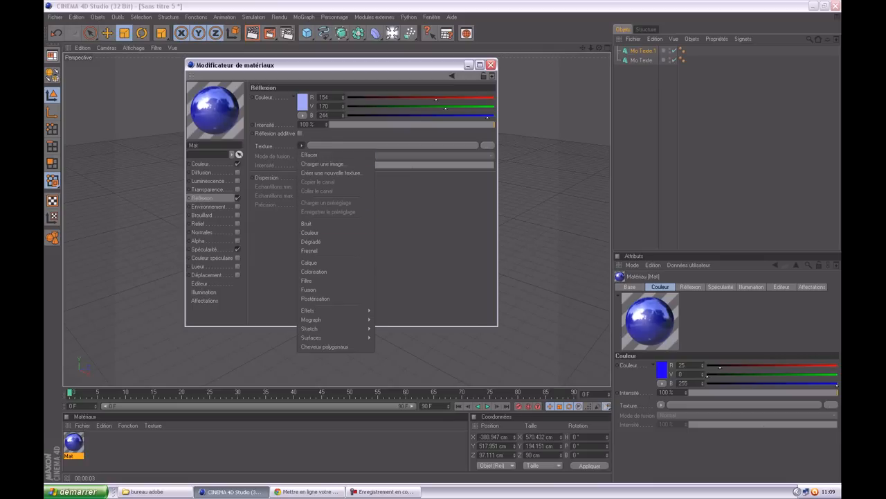
{"action": "left_click", "coordinate": [336, 249]}
{"action": "left_click_drag", "start_coordinate": [351, 124], "coordinate": [371, 125]}
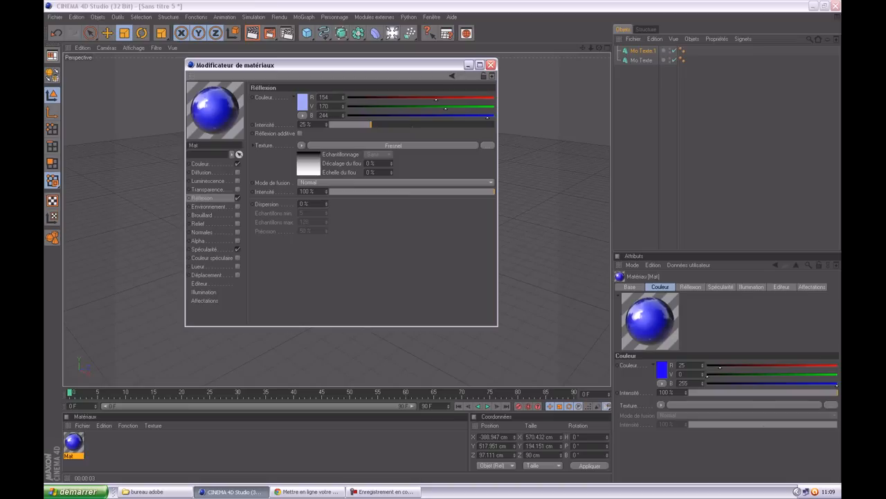
{"action": "left_click", "coordinate": [490, 65]}
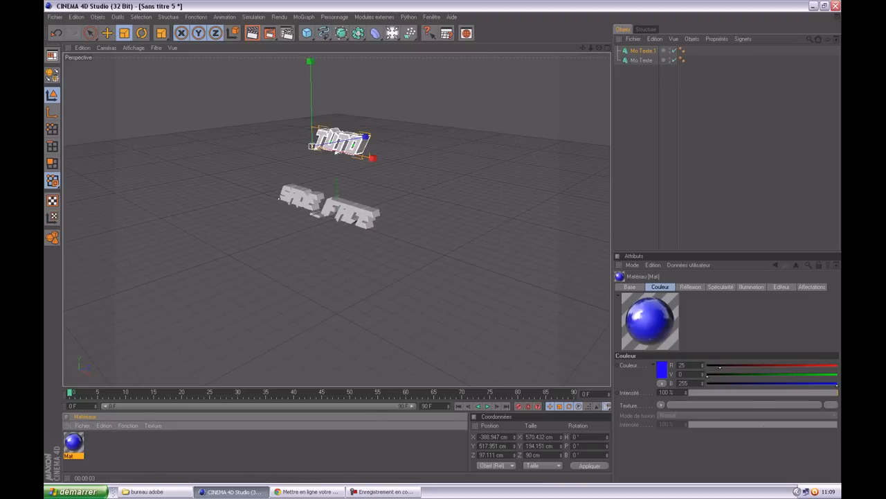
Apply the blue material to both the Sade_iFace and Tuto texts
{"action": "left_click_drag", "start_coordinate": [73, 443], "coordinate": [349, 212]}
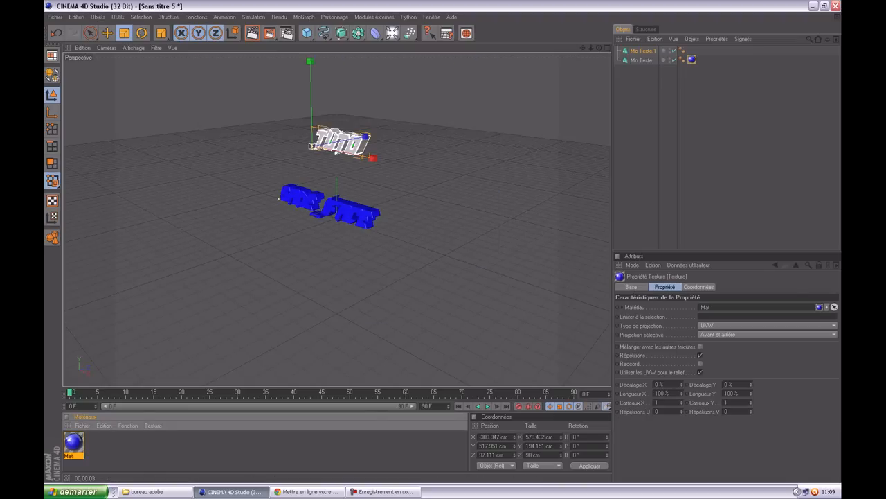
{"action": "left_click_drag", "start_coordinate": [340, 142], "coordinate": [339, 142]}
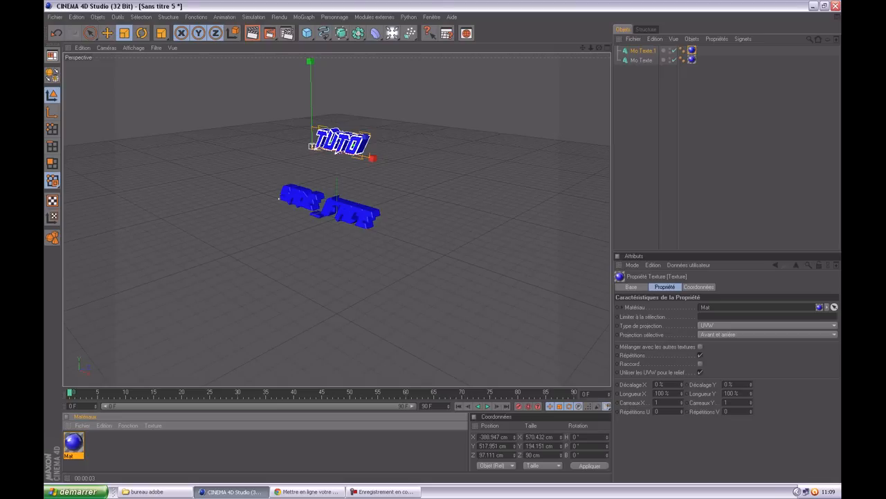
Create a second material and set its reflection colour to green (R 0, V 255, B 72)
{"action": "left_click", "coordinate": [82, 425]}
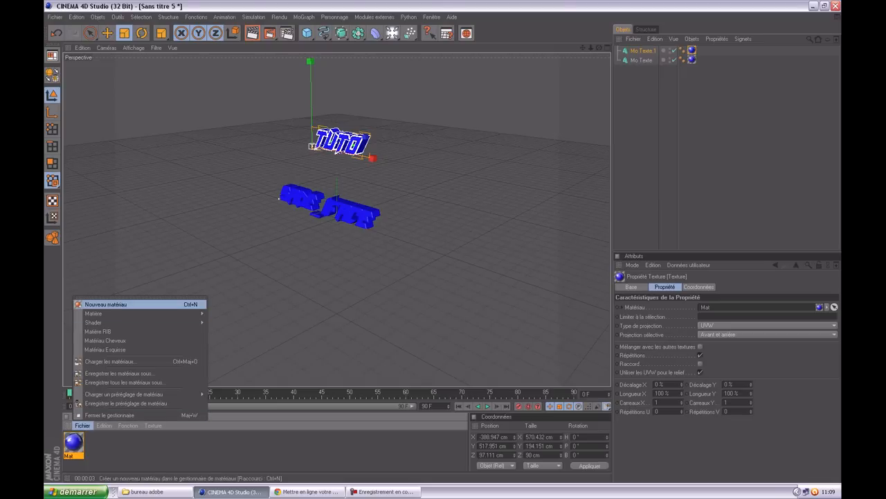
{"action": "left_click", "coordinate": [104, 304]}
{"action": "double_click", "coordinate": [73, 442]}
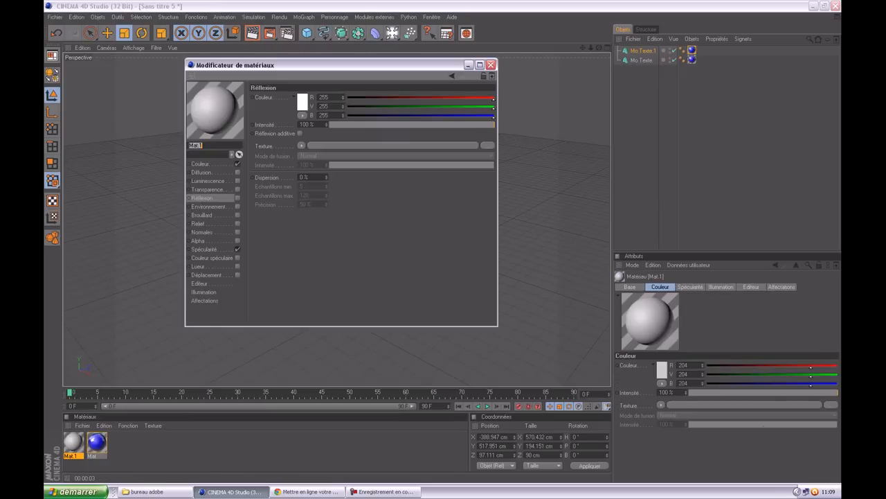
{"action": "left_click", "coordinate": [302, 102]}
{"action": "left_click", "coordinate": [330, 72]}
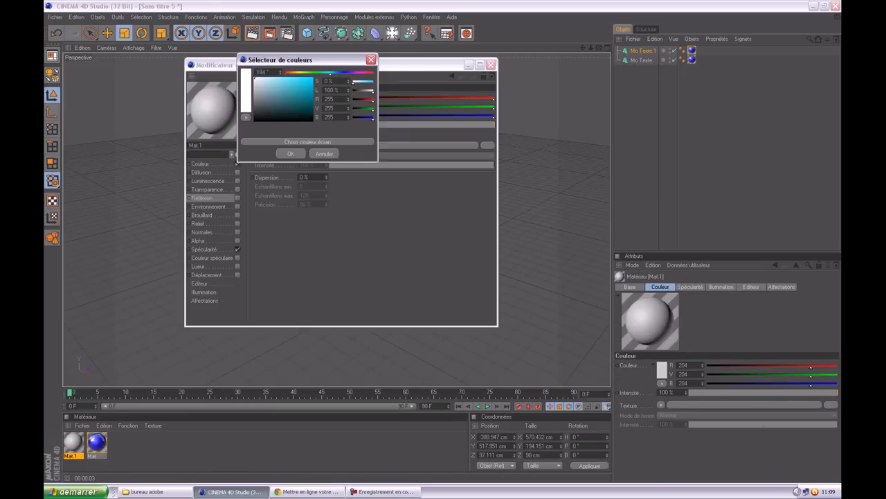
{"action": "left_click", "coordinate": [312, 77]}
{"action": "left_click", "coordinate": [291, 154]}
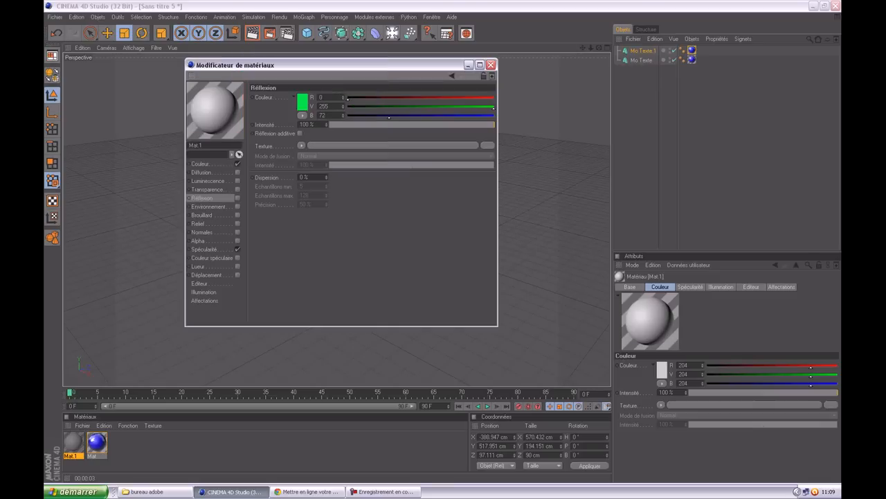
Set the second material's base colour to green (R 34, V 255, B 0) and apply it to the Sade_iFace text
{"action": "left_click", "coordinate": [200, 163]}
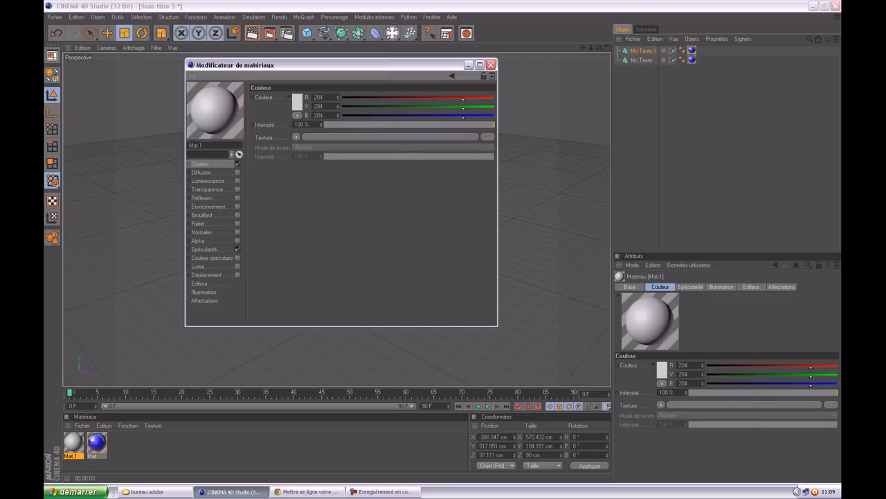
{"action": "left_click", "coordinate": [302, 102]}
{"action": "left_click", "coordinate": [305, 65]}
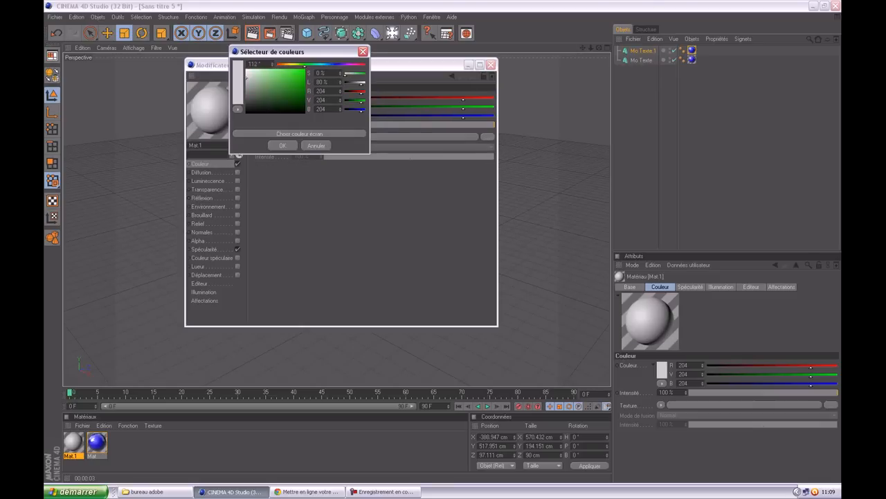
{"action": "left_click_drag", "start_coordinate": [299, 79], "coordinate": [306, 68]}
{"action": "left_click", "coordinate": [282, 146]}
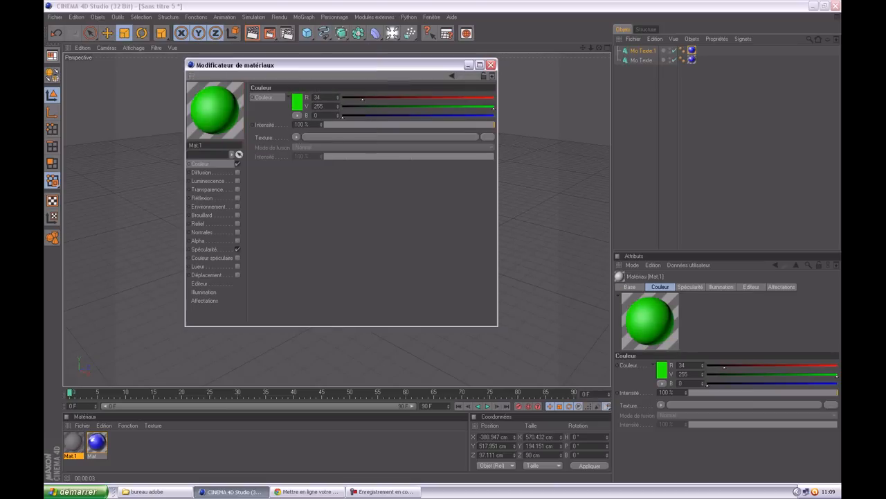
{"action": "left_click", "coordinate": [490, 64]}
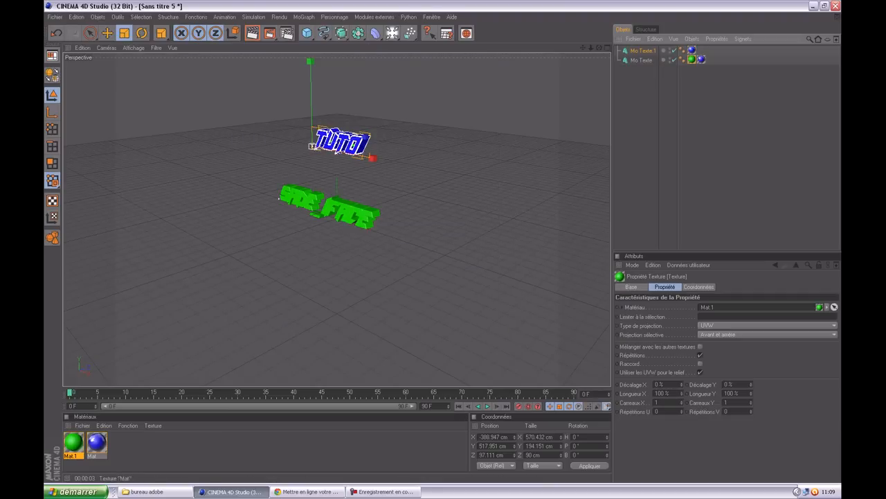
Swap the order of the blue and green texture tags on the Sade_iFace text and switch it back
{"action": "left_click_drag", "start_coordinate": [702, 59], "coordinate": [692, 60]}
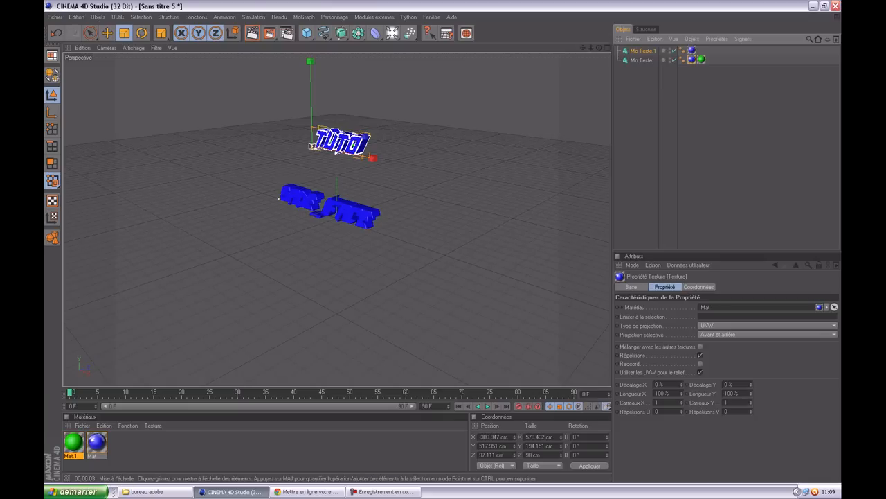
{"action": "left_click", "coordinate": [279, 198]}
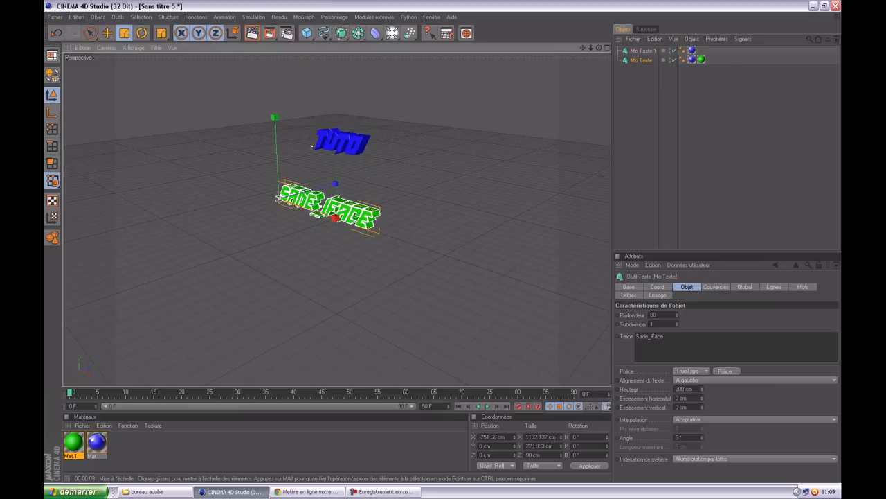
{"action": "left_click", "coordinate": [682, 59]}
{"action": "left_click", "coordinate": [727, 83]}
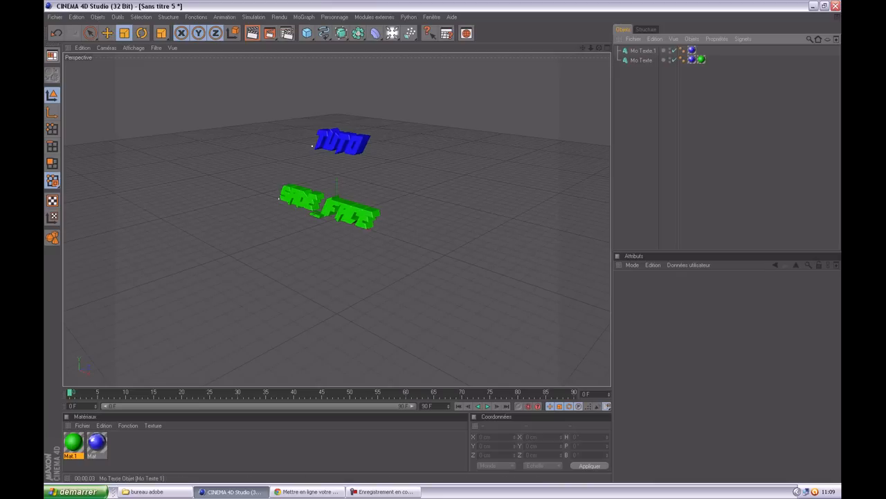
{"action": "left_click_drag", "start_coordinate": [691, 59], "coordinate": [709, 60]}
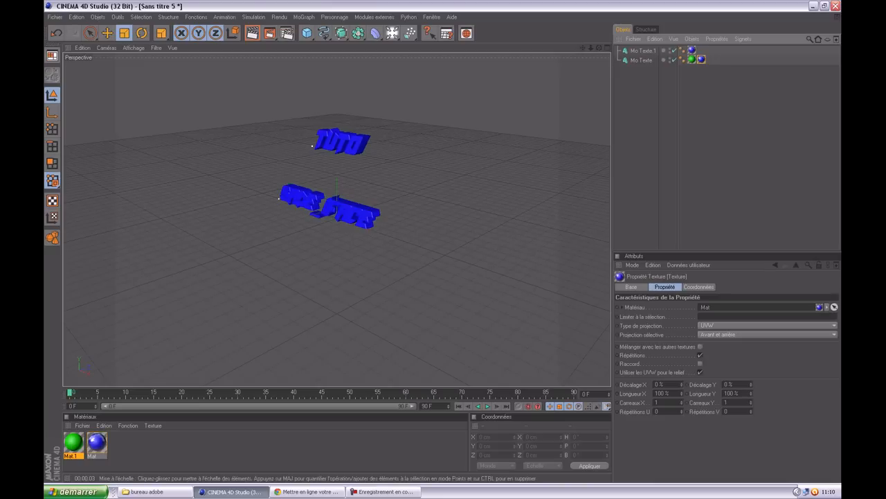
Break the Sade_iFace text into 25 random pieces per letter with the Thrausi plugin
{"action": "left_click", "coordinate": [279, 198]}
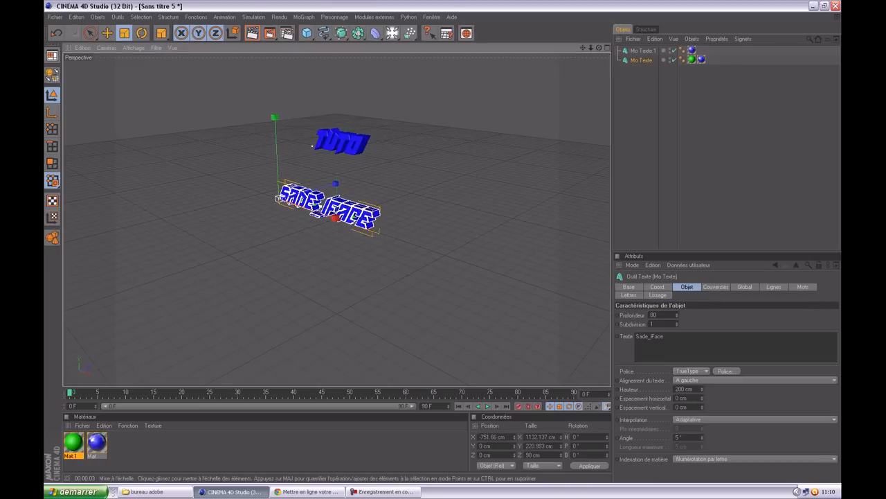
{"action": "left_click", "coordinate": [374, 16]}
{"action": "mouse_move", "coordinate": [377, 51]}
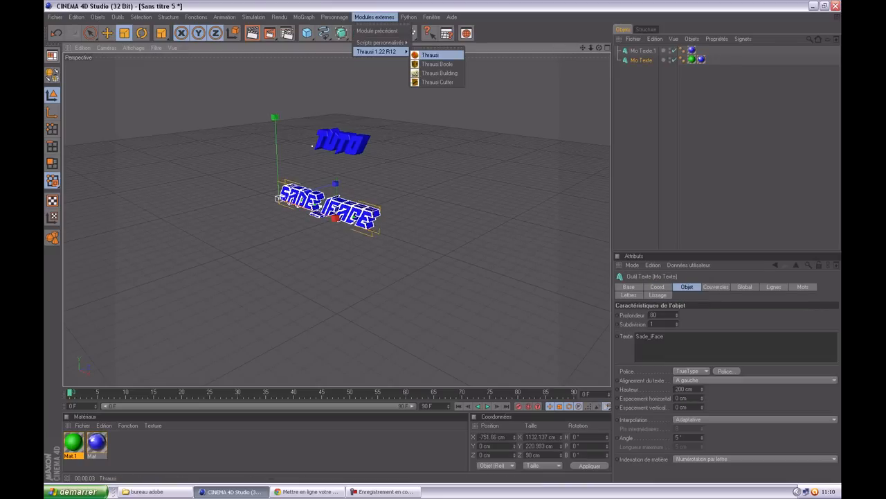
{"action": "left_click", "coordinate": [430, 54]}
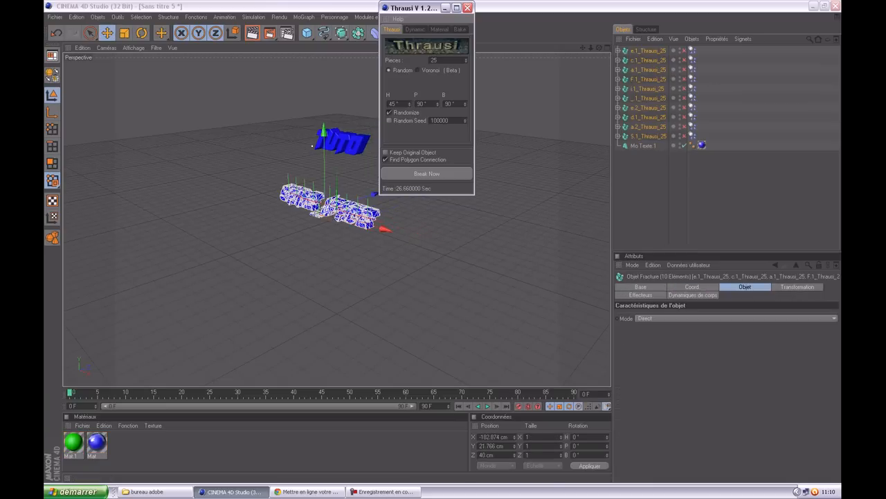
{"action": "left_click", "coordinate": [468, 7]}
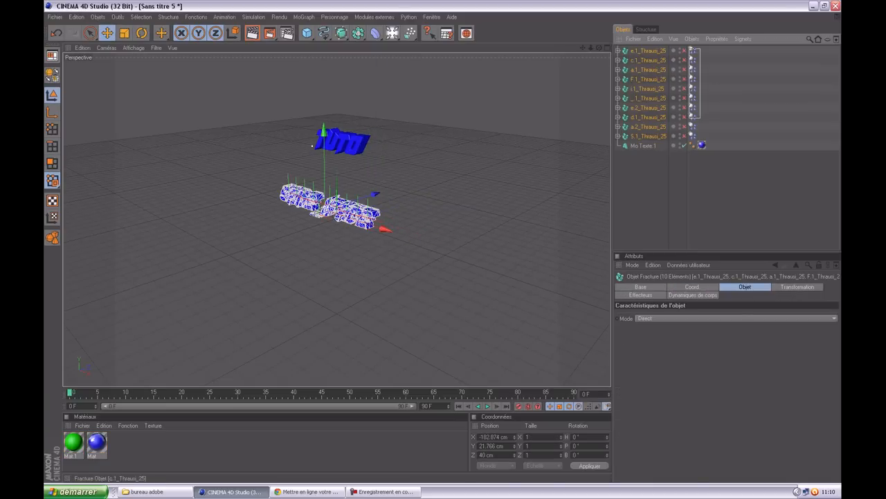
Set the dynamics trigger of all ten Thrausi fracture objects to Sur collision
{"action": "left_click_drag", "start_coordinate": [691, 139], "coordinate": [691, 140]}
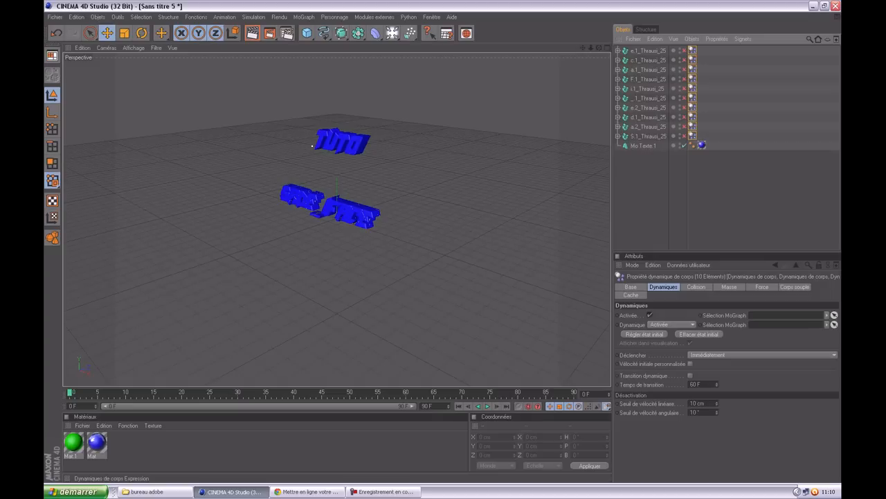
{"action": "left_click", "coordinate": [762, 355]}
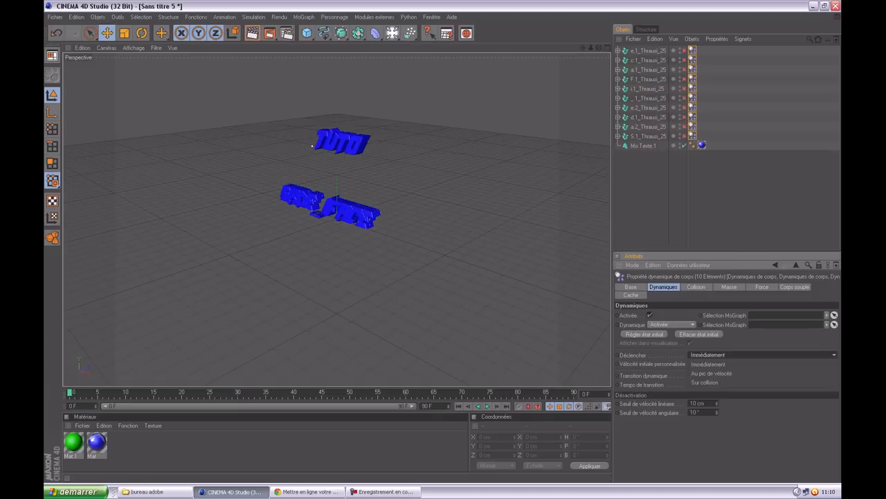
{"action": "left_click", "coordinate": [762, 383]}
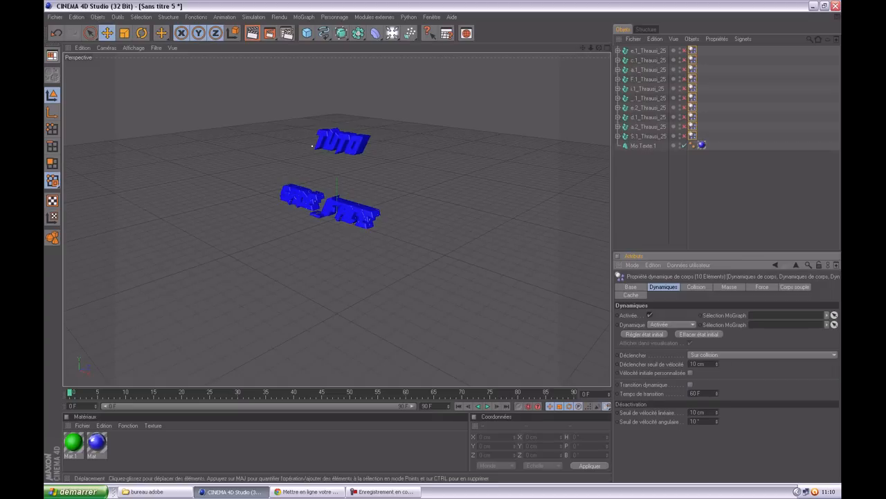
{"action": "left_click", "coordinate": [312, 145]}
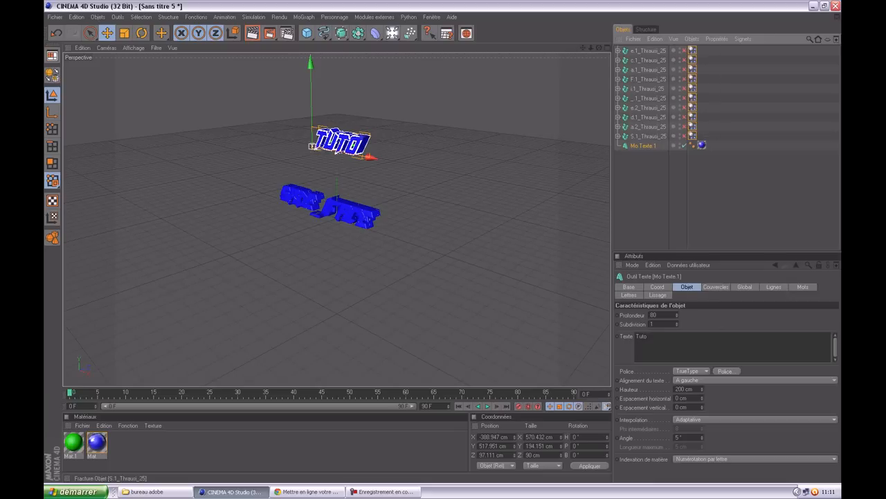
Group all the Sade_iFace Thrausi fracture objects under one null object
{"action": "left_click_drag", "start_coordinate": [734, 139], "coordinate": [644, 52]}
{"action": "right_click", "coordinate": [655, 76]}
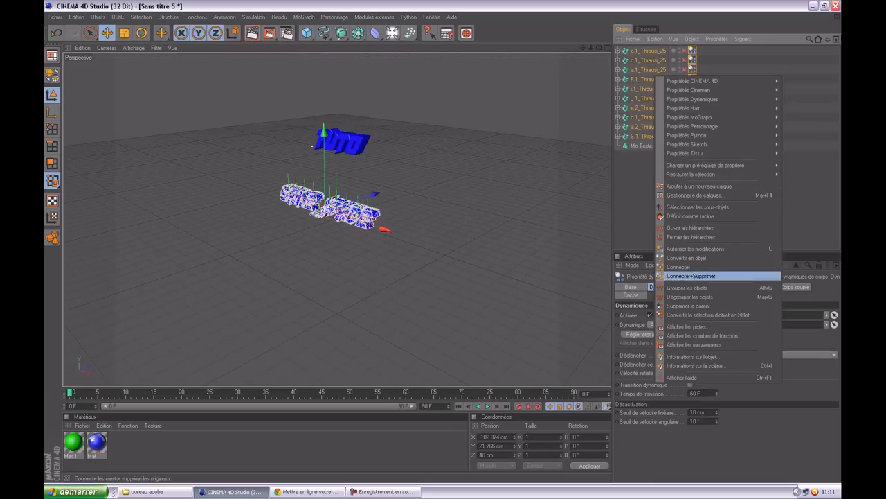
{"action": "left_click", "coordinate": [687, 287]}
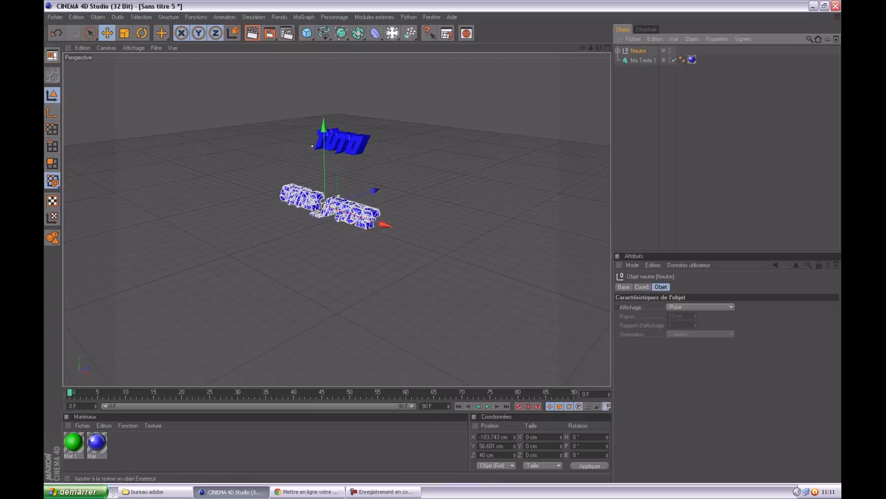
Add a Dynamiques de corps tag to the Tuto text, test its fall in playback and return to frame 0
{"action": "left_click", "coordinate": [312, 146]}
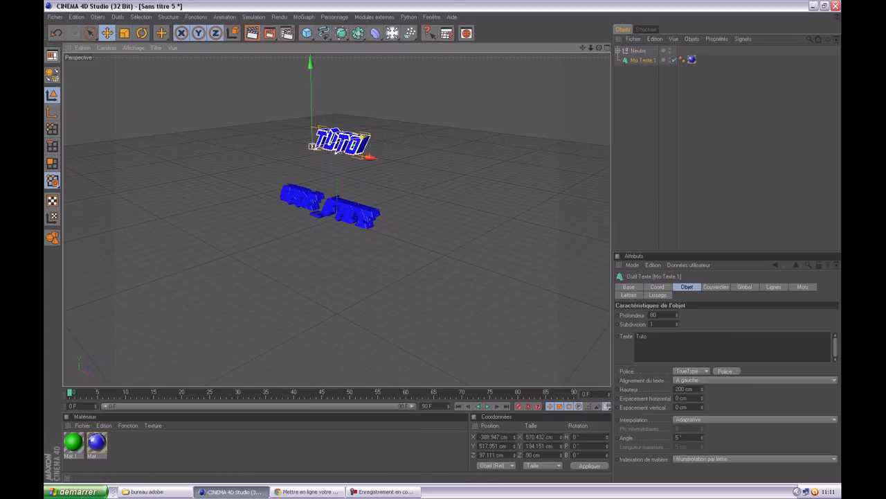
{"action": "right_click", "coordinate": [642, 61]}
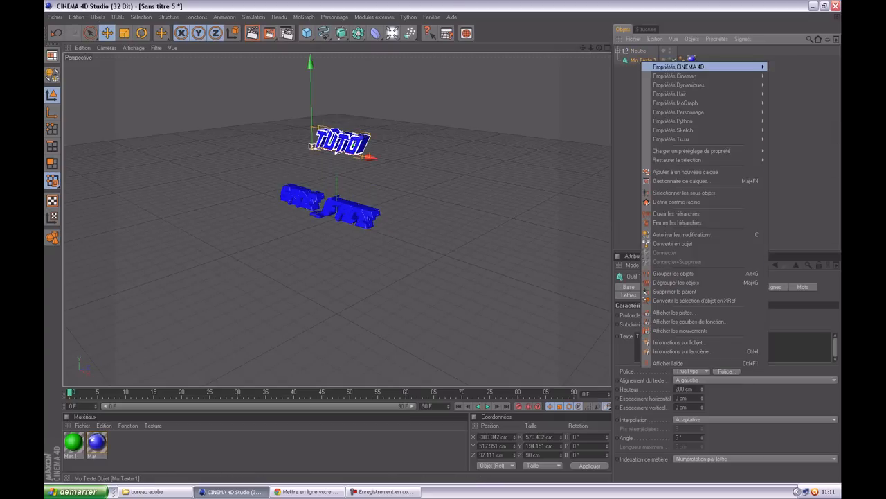
{"action": "mouse_move", "coordinate": [685, 84]}
{"action": "left_click", "coordinate": [800, 84]}
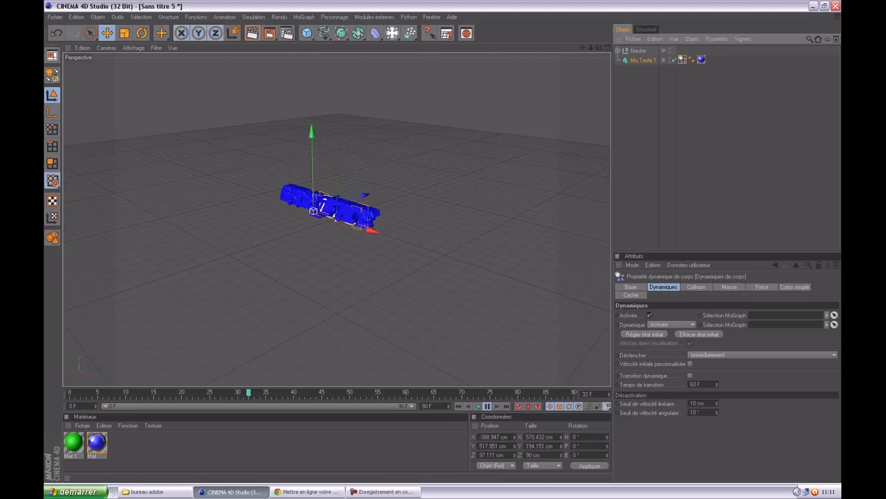
{"action": "left_click", "coordinate": [487, 407]}
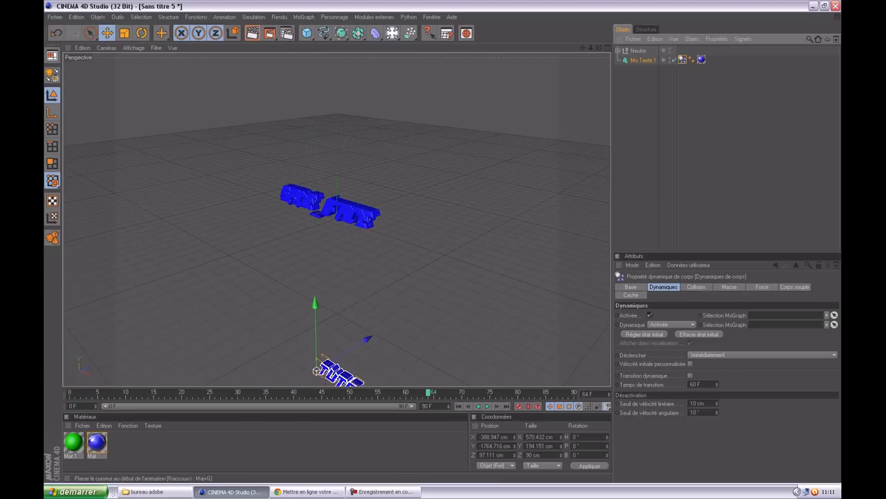
{"action": "left_click", "coordinate": [458, 407]}
Align the Tuto text with the Sade_iFace text at about X -462 cm and Z 9 cm
{"action": "left_click_drag", "start_coordinate": [599, 47], "coordinate": [471, 43]}
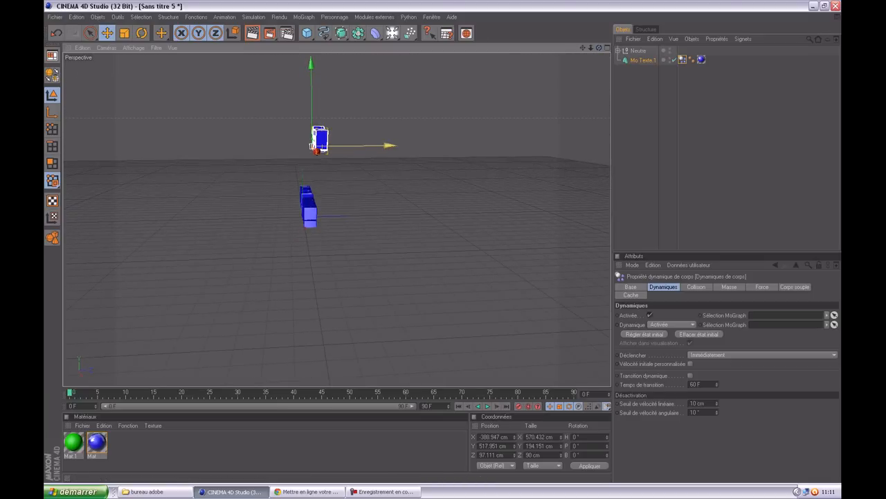
{"action": "left_click_drag", "start_coordinate": [391, 145], "coordinate": [374, 146]}
{"action": "left_click_drag", "start_coordinate": [297, 64], "coordinate": [297, 125]}
{"action": "left_click_drag", "start_coordinate": [300, 203], "coordinate": [302, 186]}
{"action": "left_click_drag", "start_coordinate": [599, 47], "coordinate": [689, 42]}
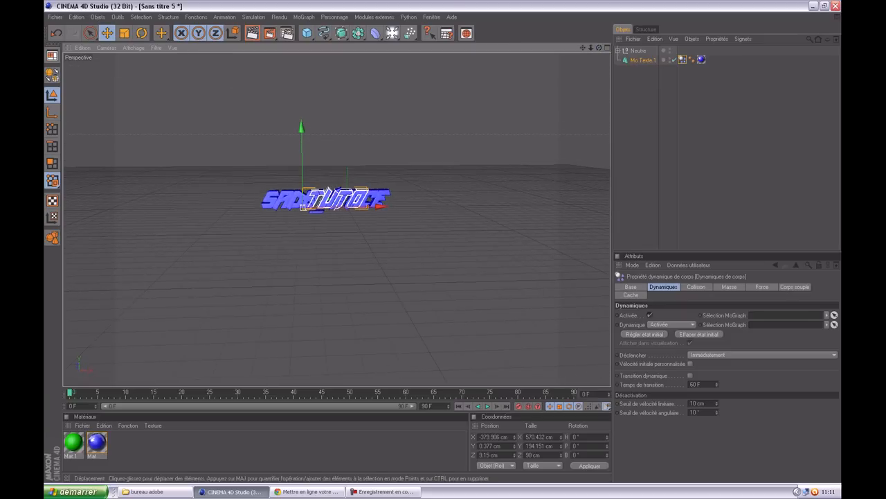
{"action": "left_click_drag", "start_coordinate": [303, 206], "coordinate": [292, 206]}
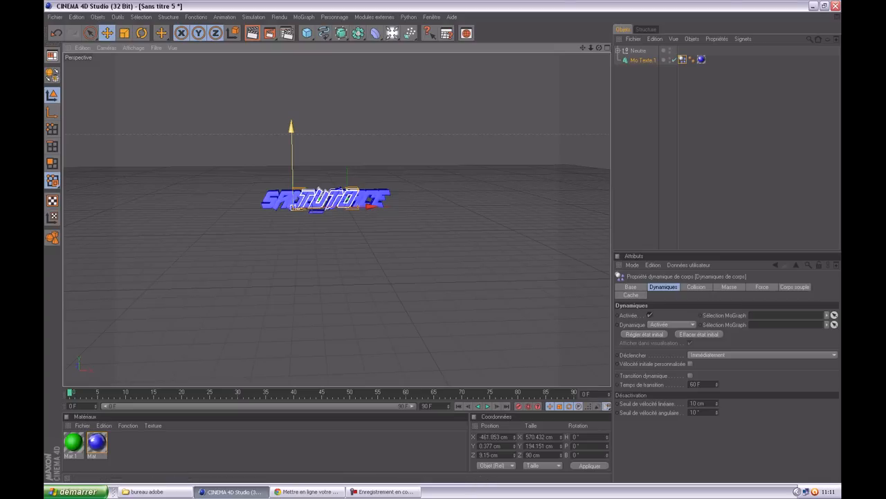
Raise the Tuto text high above the Sade_iFace text, to about Y 1207 cm
{"action": "left_click_drag", "start_coordinate": [292, 174], "coordinate": [290, 5]}
{"action": "left_click_drag", "start_coordinate": [291, 51], "coordinate": [291, 60]}
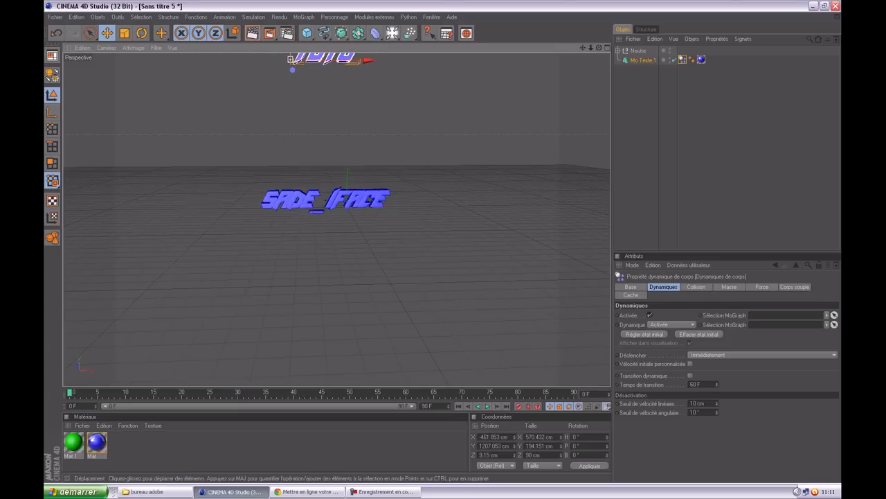
{"action": "scroll", "coordinate": [336, 220], "scroll_direction": "down", "scroll_amount": 2}
{"action": "left_click_drag", "start_coordinate": [599, 48], "coordinate": [599, 78]}
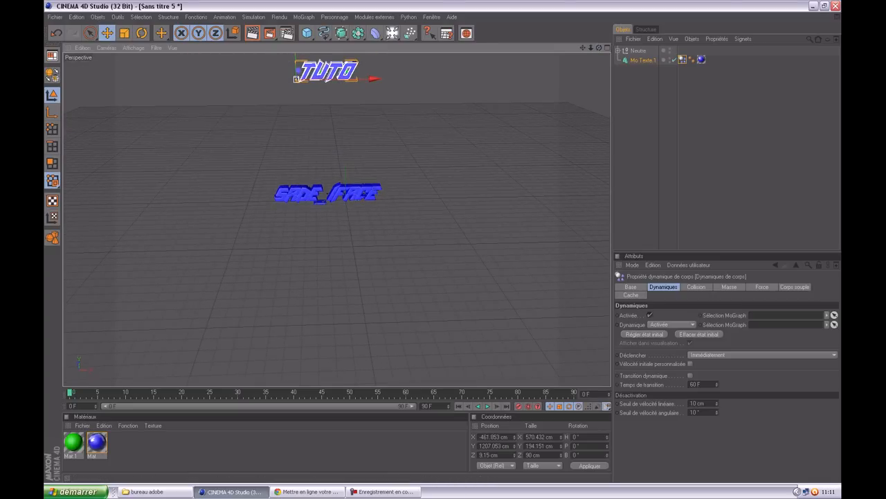
Play the simulation of the Tuto text falling onto the Sade_iFace text, and return to frame 0
{"action": "left_click", "coordinate": [697, 287]}
{"action": "left_click", "coordinate": [643, 60]}
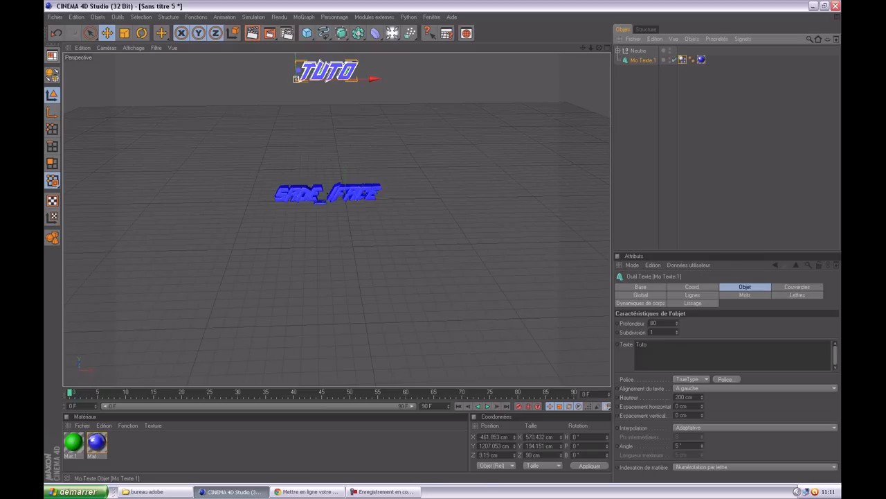
{"action": "left_click", "coordinate": [487, 406]}
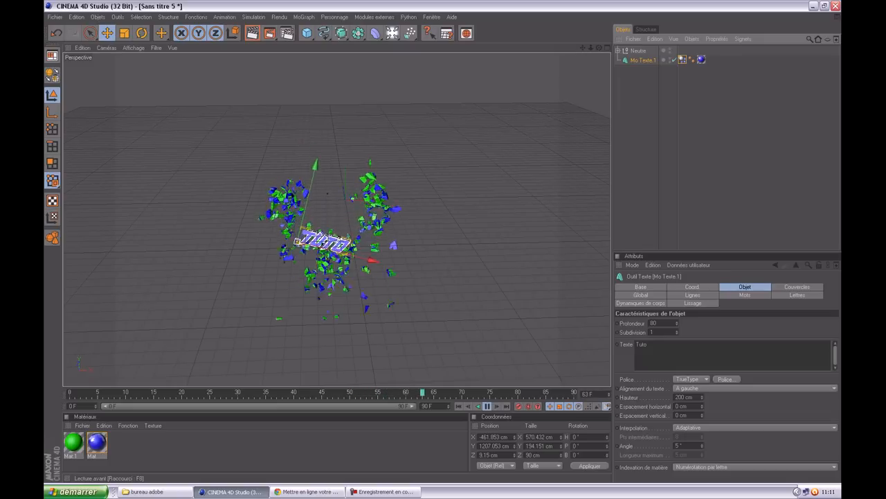
{"action": "left_click", "coordinate": [487, 405]}
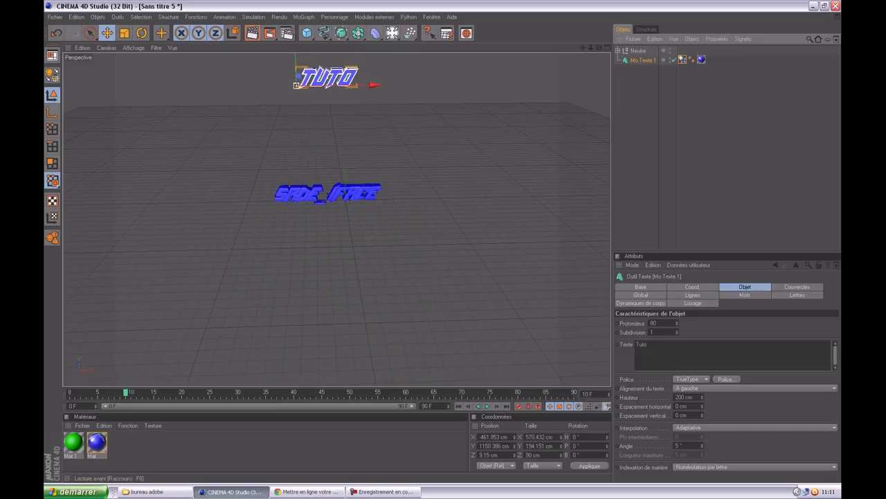
{"action": "left_click", "coordinate": [459, 406]}
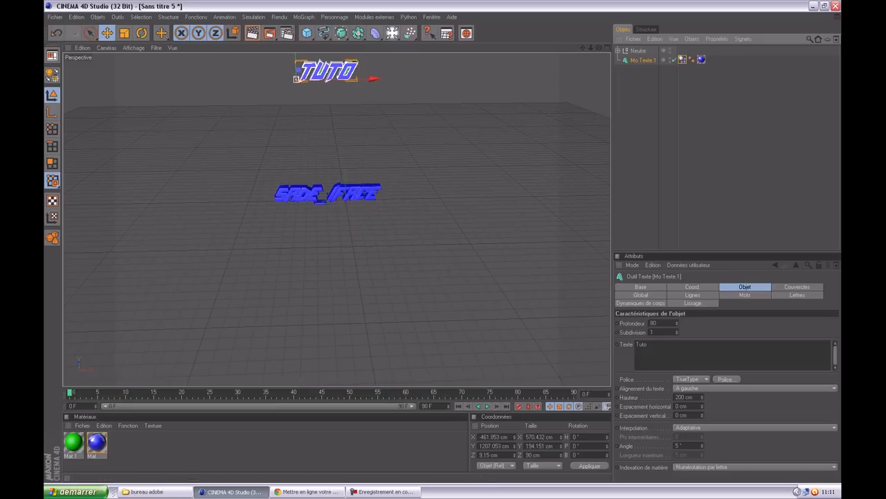
Add two Sol floor objects and rotate the second one upright to about 90° pitch as a back wall
{"action": "left_click", "coordinate": [392, 34]}
{"action": "left_click", "coordinate": [495, 110]}
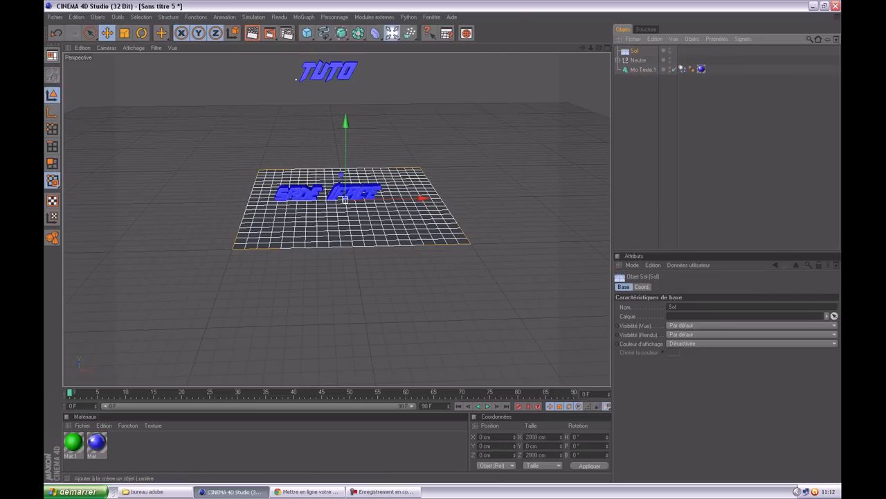
{"action": "left_click", "coordinate": [393, 33]}
{"action": "left_click", "coordinate": [493, 110]}
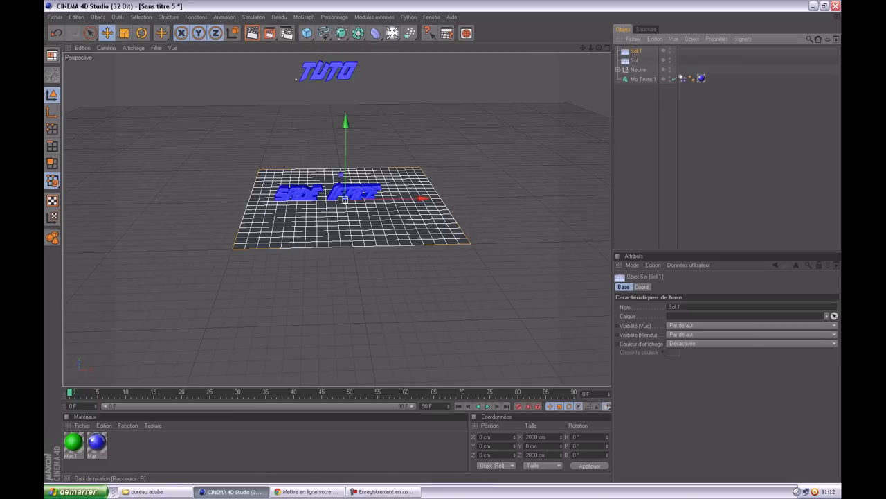
{"action": "key", "text": "r"}
{"action": "left_click_drag", "start_coordinate": [346, 221], "coordinate": [348, 156]}
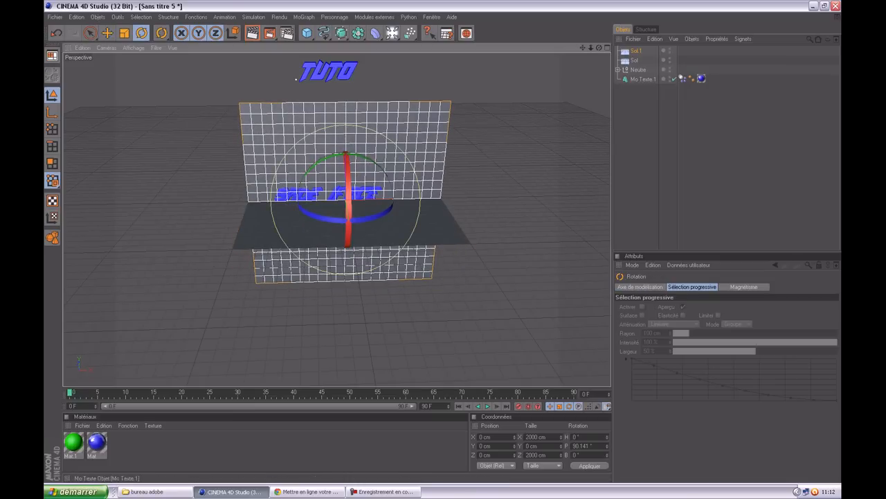
Move the upright floor back behind the Sade_iFace text to about Z 573 cm
{"action": "left_click", "coordinate": [643, 79]}
{"action": "left_click", "coordinate": [636, 50]}
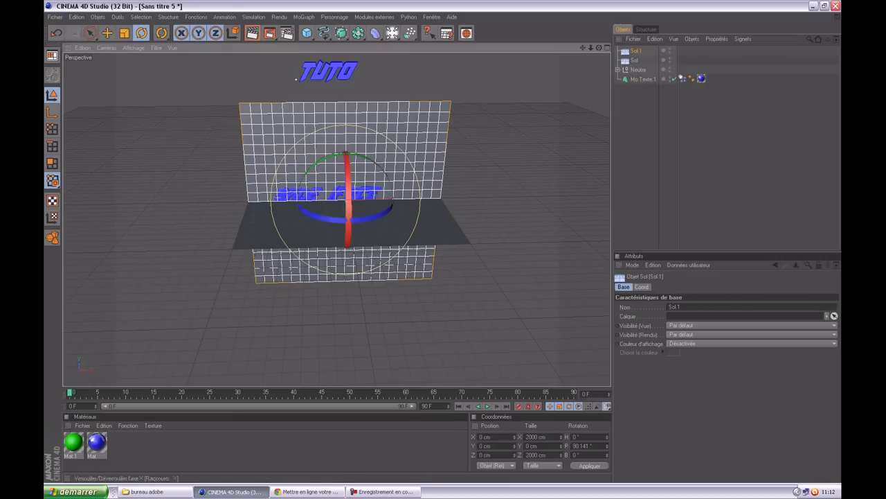
{"action": "key", "text": "e"}
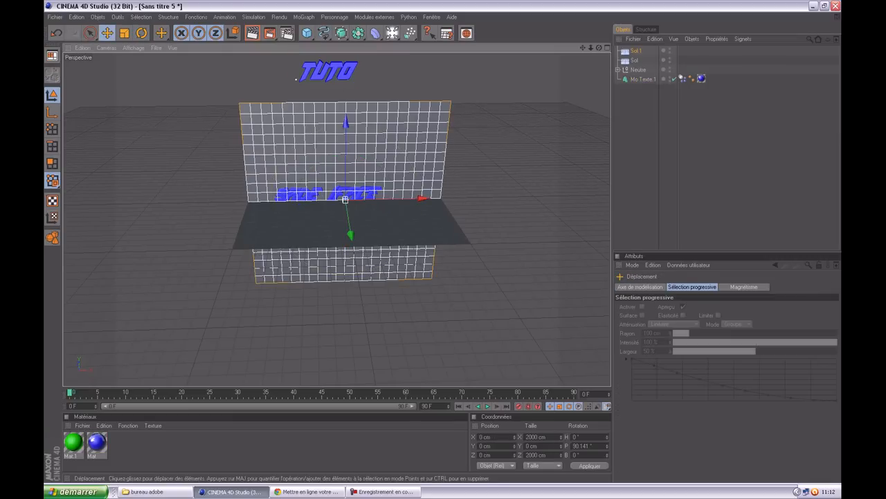
{"action": "left_click_drag", "start_coordinate": [350, 234], "coordinate": [347, 212]}
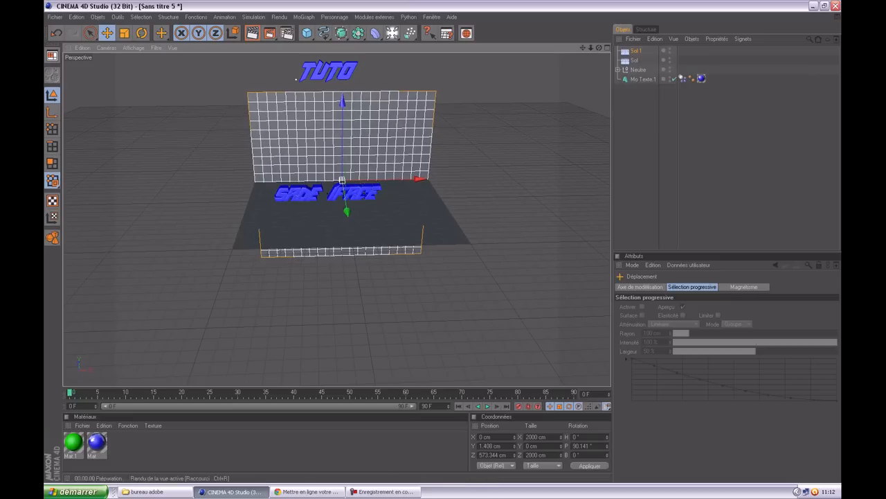
Preview-render the view, and raise the Sade_iFace fracture group above the floor to about Y 123 cm
{"action": "left_click", "coordinate": [252, 33]}
{"action": "left_click", "coordinate": [296, 80]}
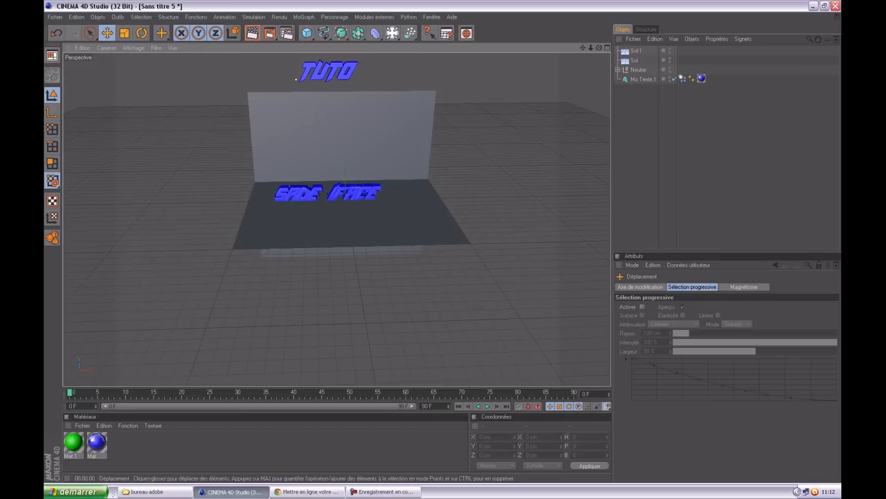
{"action": "left_click", "coordinate": [358, 195]}
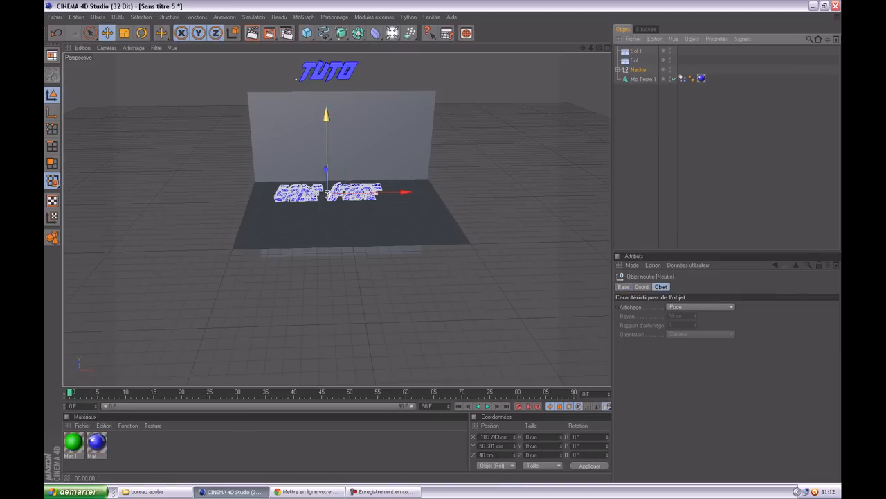
{"action": "left_click_drag", "start_coordinate": [327, 193], "coordinate": [324, 188]}
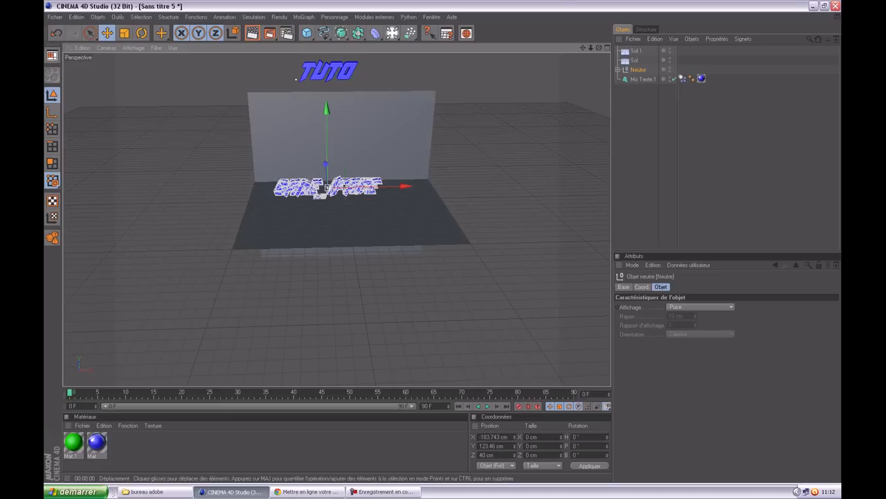
{"action": "key", "text": "ctrl+shift+a"}
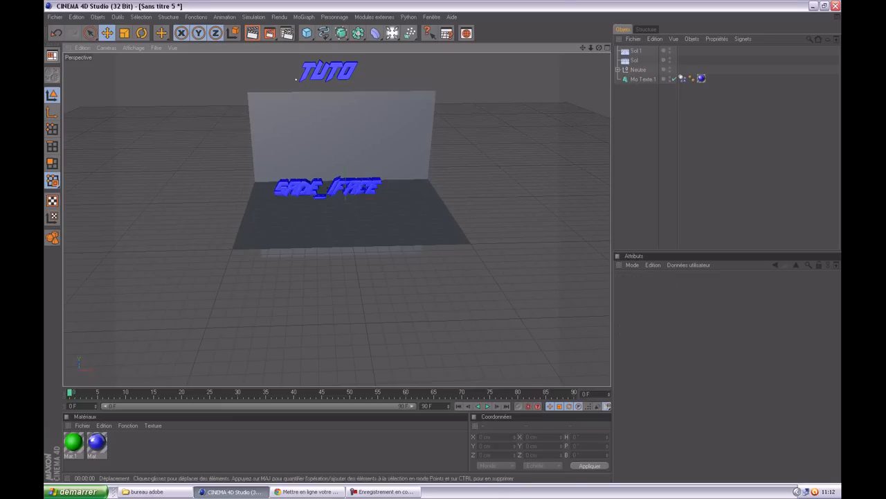
Play the animation with the raised Sade_iFace text and return to the first frame
{"action": "key", "text": "F8"}
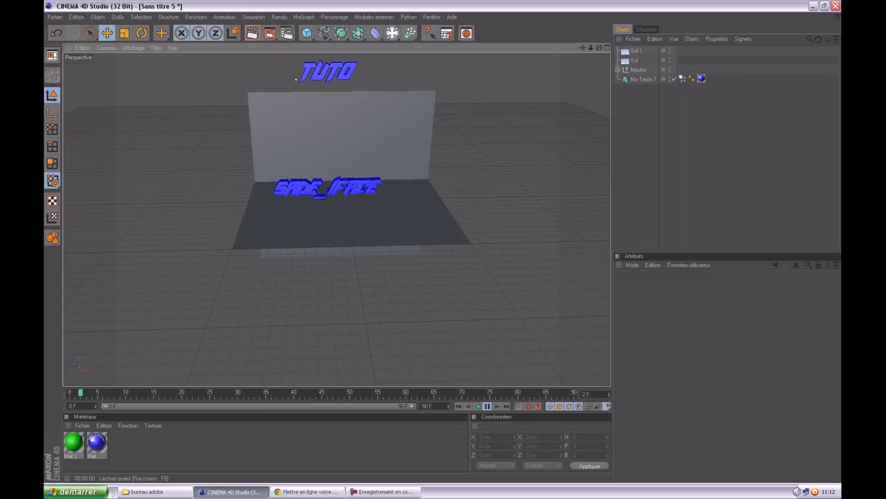
{"action": "key", "text": "F8"}
{"action": "key", "text": "shift+f"}
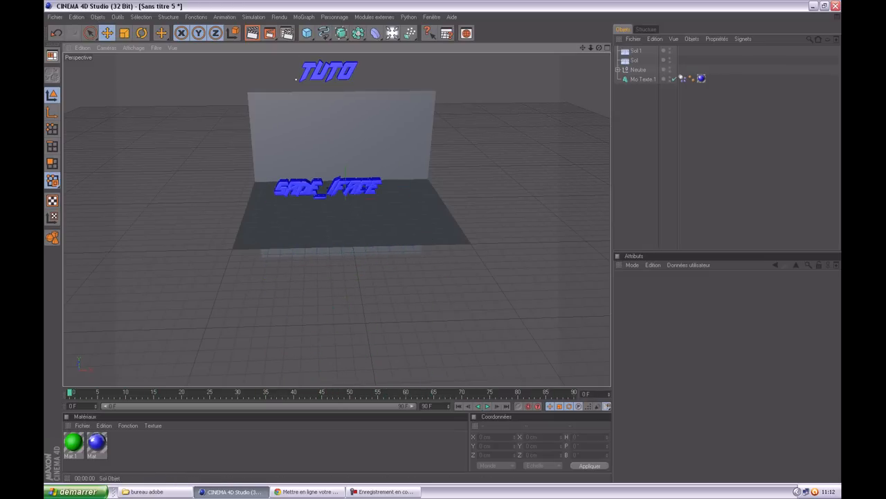
Add a Dynamiques de corps tag to both the ground floor and the upright floor
{"action": "right_click", "coordinate": [632, 61]}
{"action": "mouse_move", "coordinate": [685, 85]}
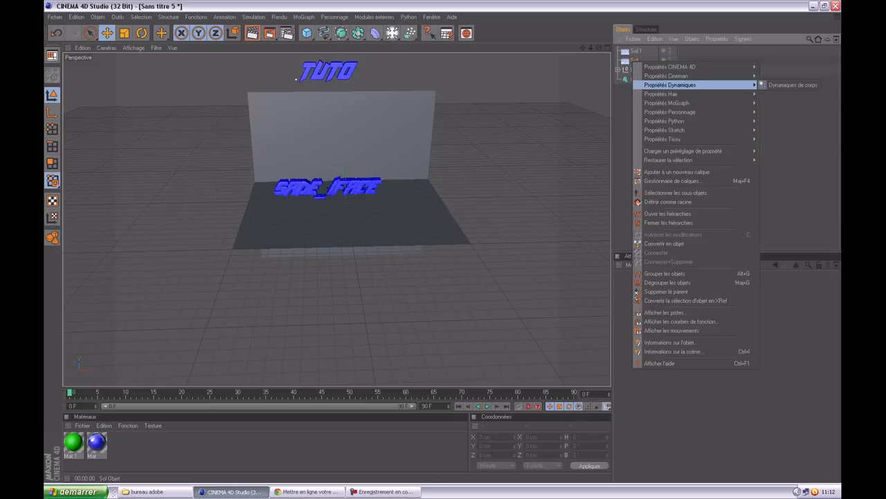
{"action": "left_click", "coordinate": [792, 85]}
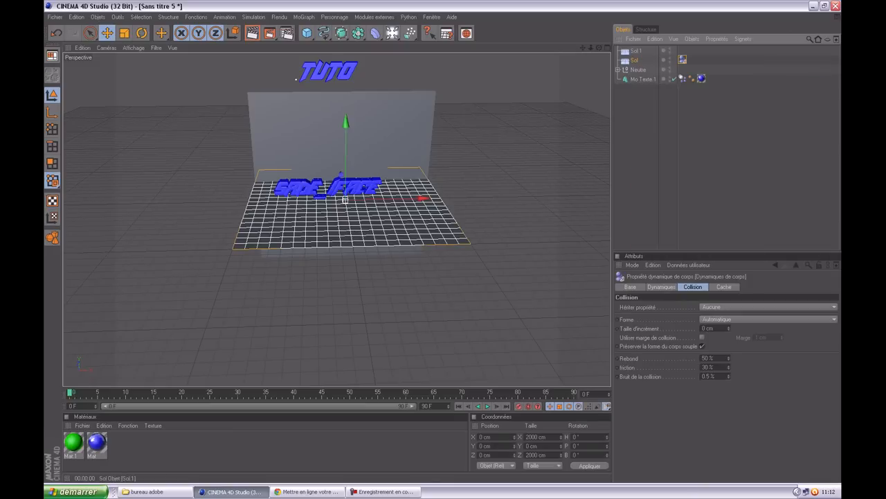
{"action": "right_click", "coordinate": [632, 51]}
{"action": "mouse_move", "coordinate": [693, 55]}
{"action": "mouse_move", "coordinate": [685, 73]}
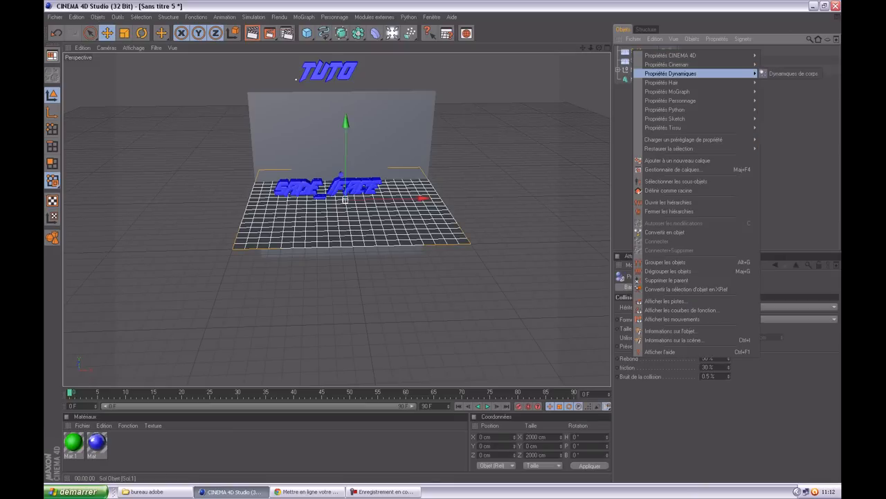
{"action": "left_click", "coordinate": [793, 74]}
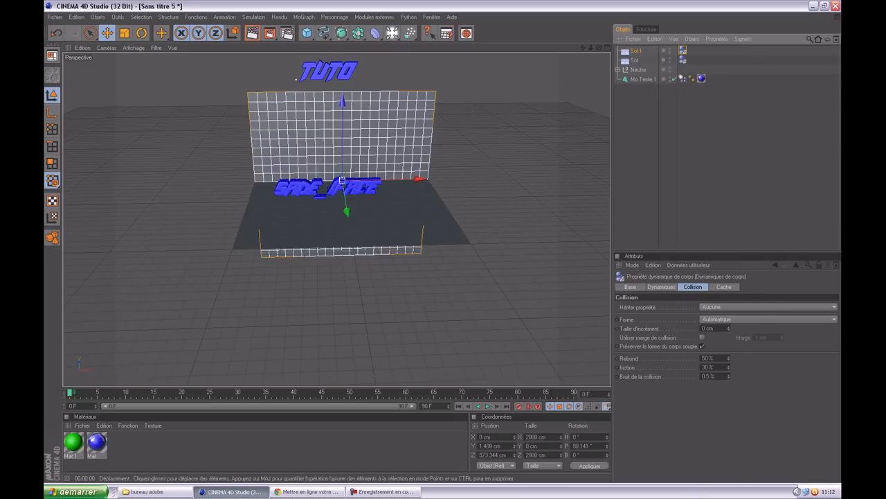
Play the simulation with the dynamic floors and return to the first frame
{"action": "key", "text": "F8"}
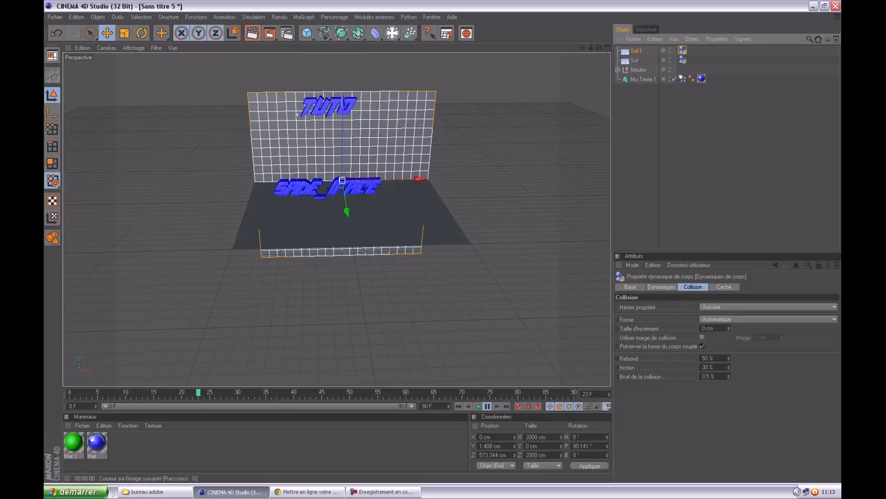
{"action": "left_click", "coordinate": [487, 406]}
{"action": "left_click", "coordinate": [459, 407]}
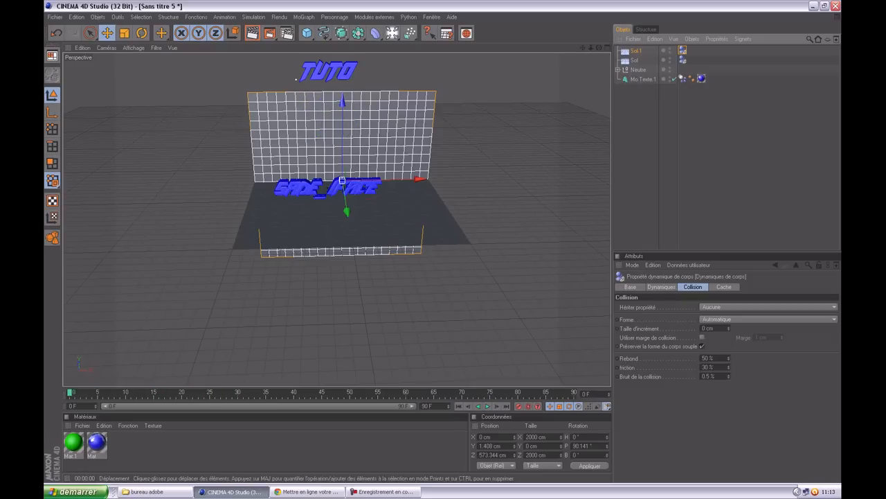
Add a light at about X -1160, Y 709, Z -1139 cm and set its shadows to Masques d'ombres (ombres diffuses)
{"action": "left_click", "coordinate": [393, 33]}
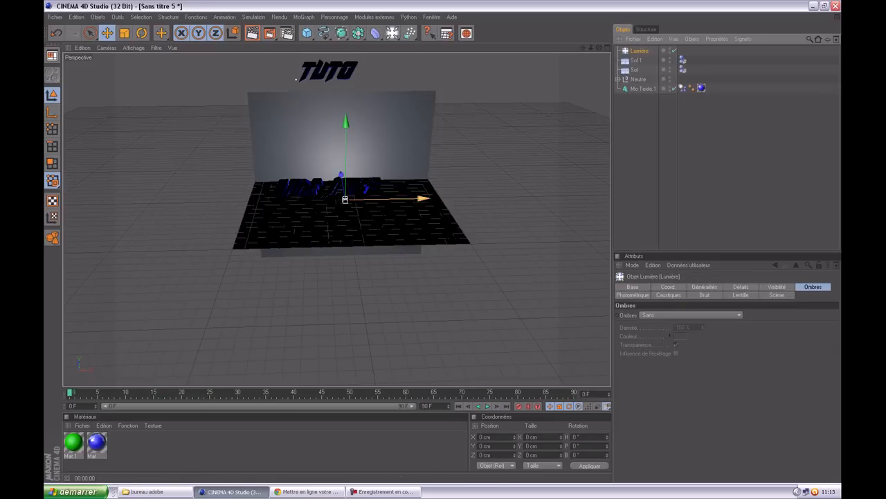
{"action": "left_click_drag", "start_coordinate": [423, 199], "coordinate": [382, 199]}
{"action": "left_click_drag", "start_coordinate": [304, 200], "coordinate": [197, 174]}
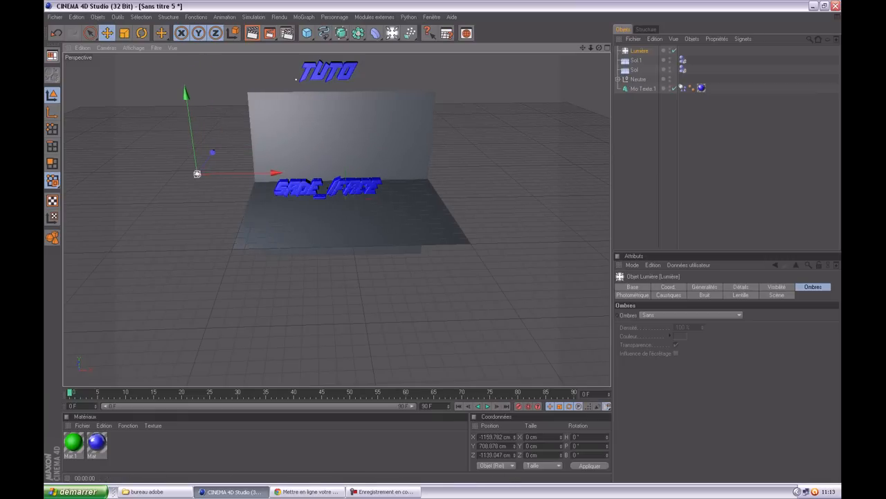
{"action": "left_click", "coordinate": [691, 315]}
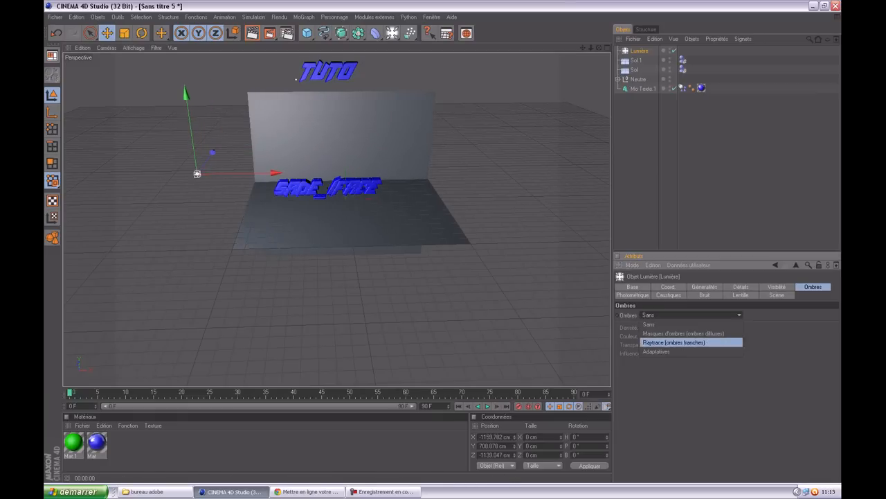
{"action": "left_click", "coordinate": [684, 333]}
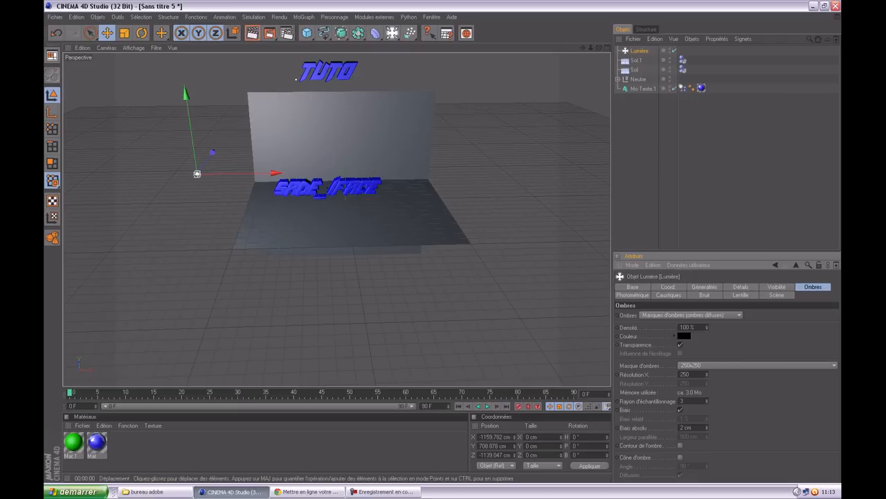
Set the render output to the Film/Vidéo preset HDV/HDTV 720 29.97
{"action": "left_click", "coordinate": [287, 34]}
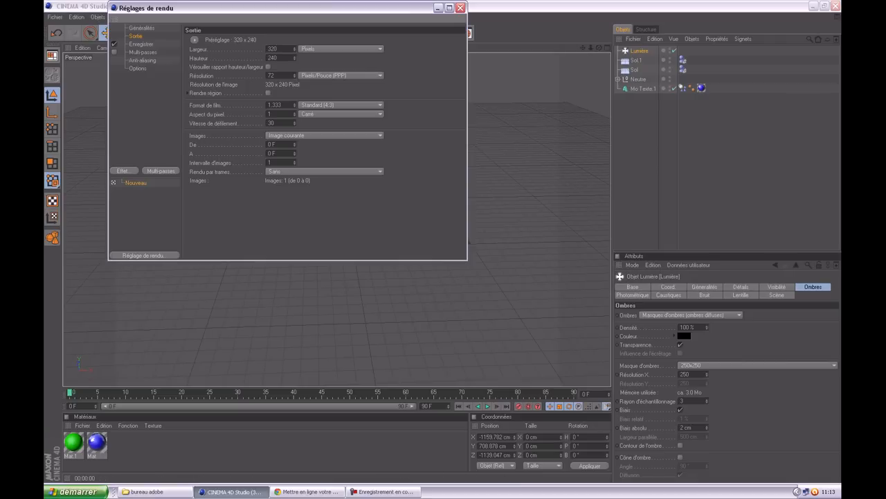
{"action": "left_click", "coordinate": [142, 28]}
{"action": "left_click", "coordinate": [135, 36]}
{"action": "left_click", "coordinate": [194, 40]}
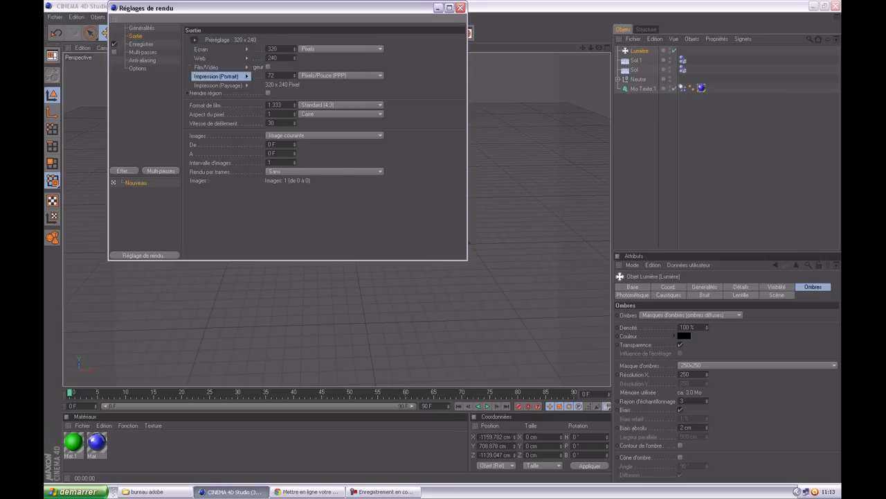
{"action": "mouse_move", "coordinate": [219, 67]}
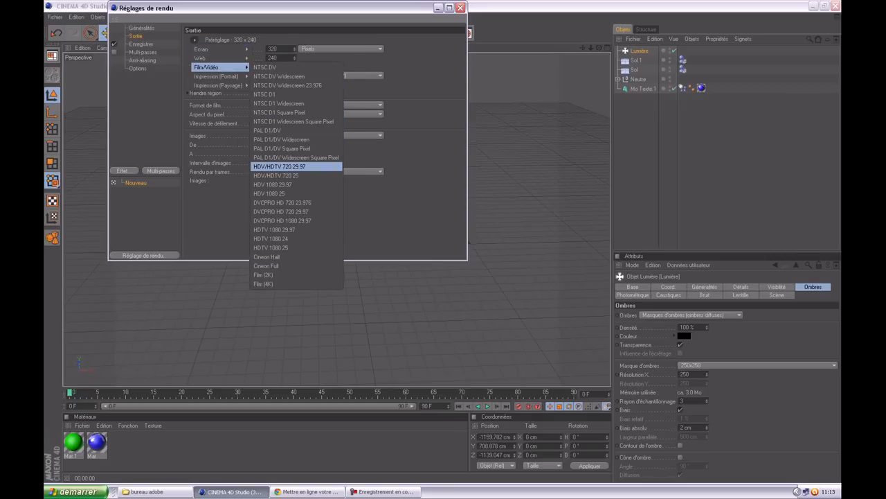
{"action": "left_click", "coordinate": [279, 166]}
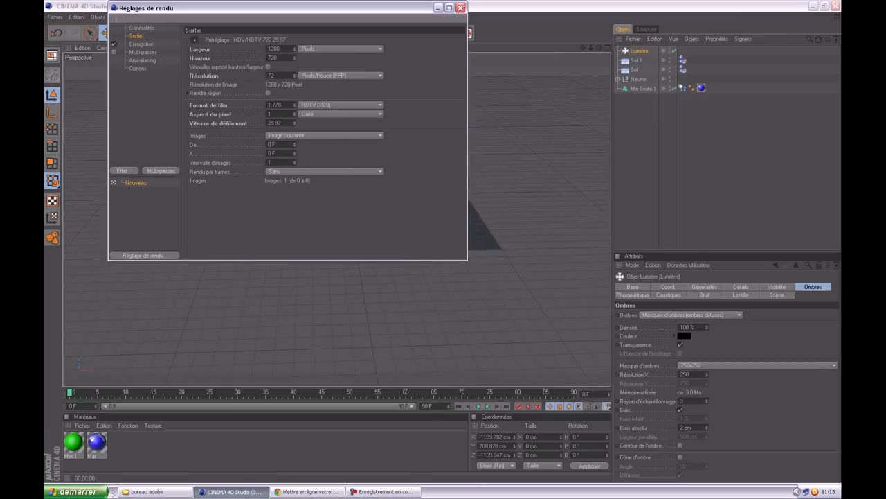
Set the render's save path to a file named "tuto bg" in the bureau adobe folder
{"action": "left_click", "coordinate": [141, 44]}
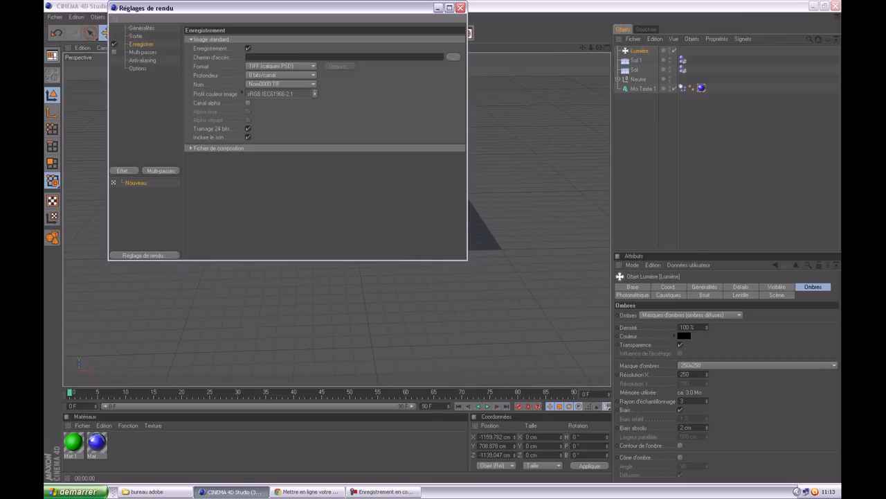
{"action": "left_click", "coordinate": [454, 57]}
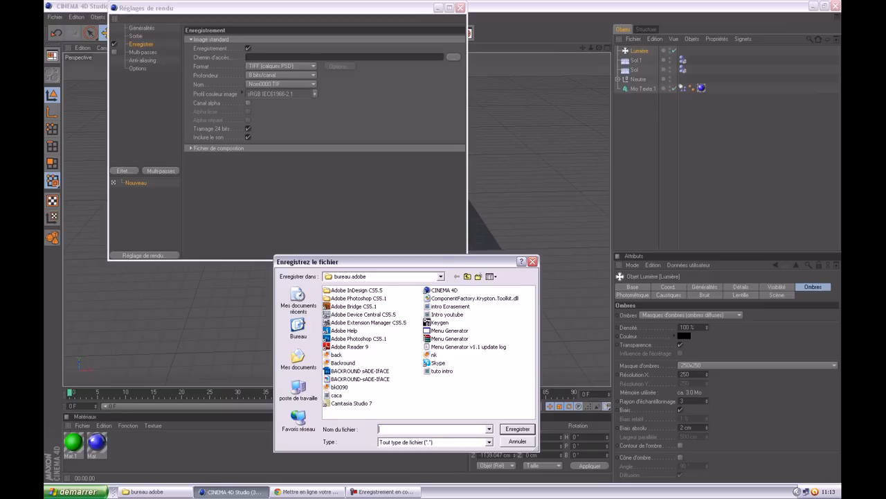
{"action": "type", "text": "tuto"}
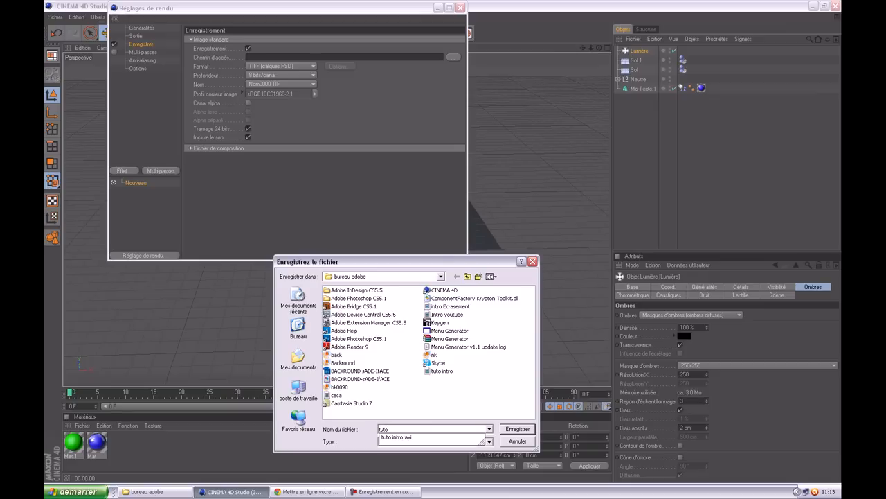
{"action": "type", "text": " bg"}
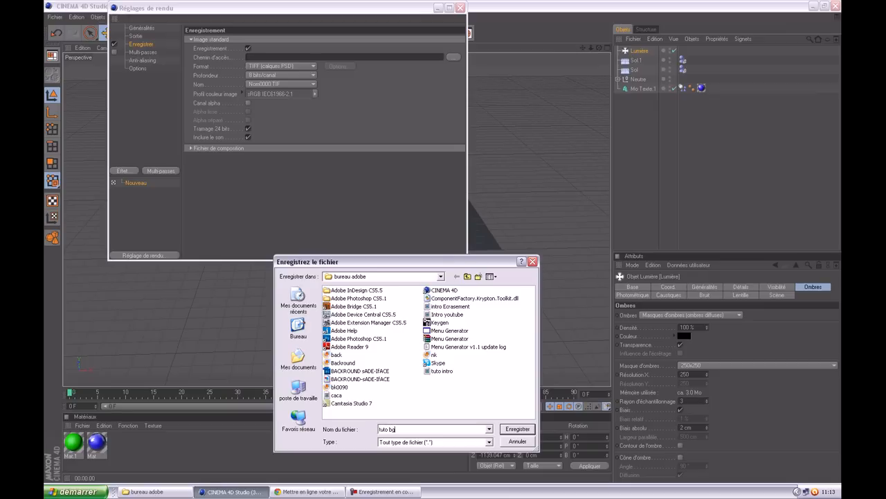
{"action": "key", "text": "Return"}
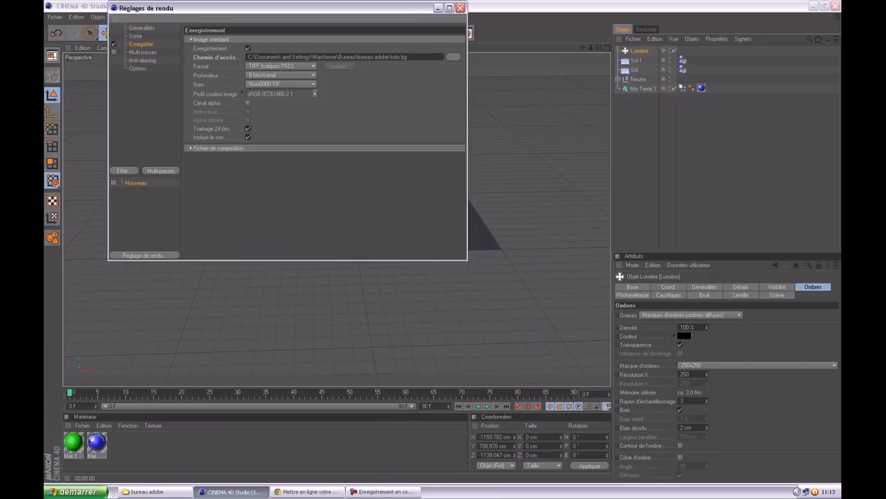
Set the range of frames to render to Toutes les images
{"action": "left_click", "coordinate": [135, 36]}
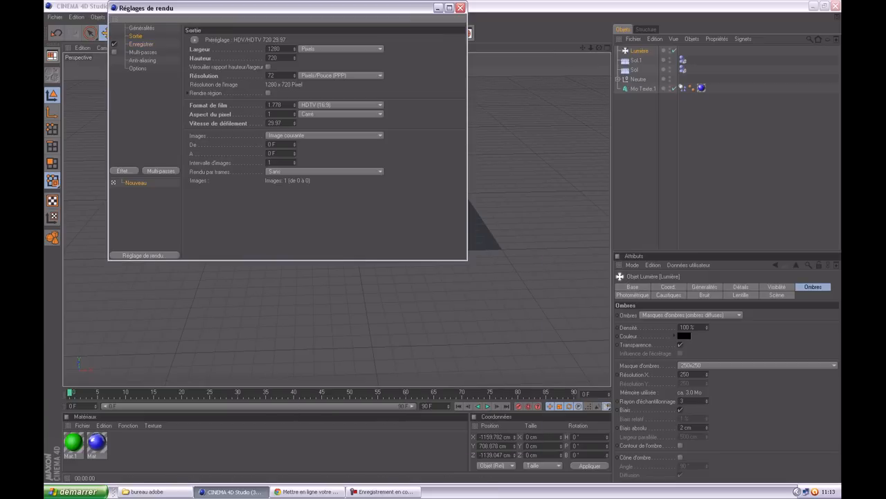
{"action": "left_click", "coordinate": [325, 136]}
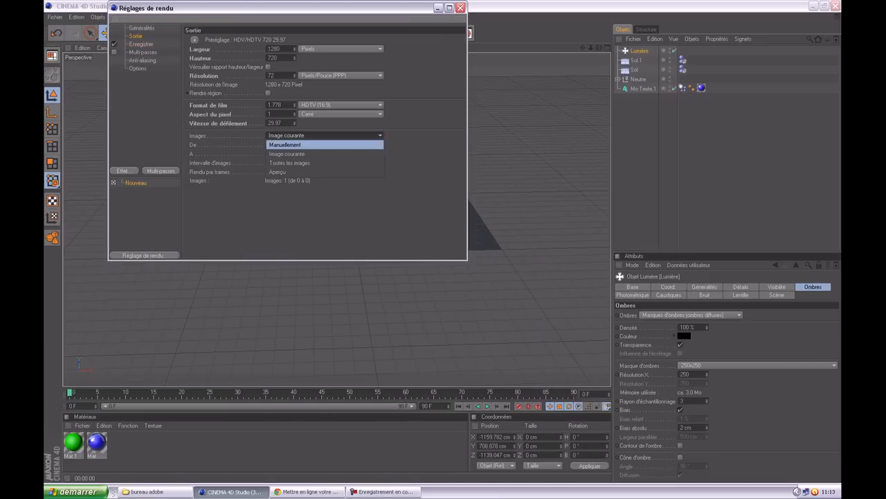
{"action": "left_click", "coordinate": [325, 163]}
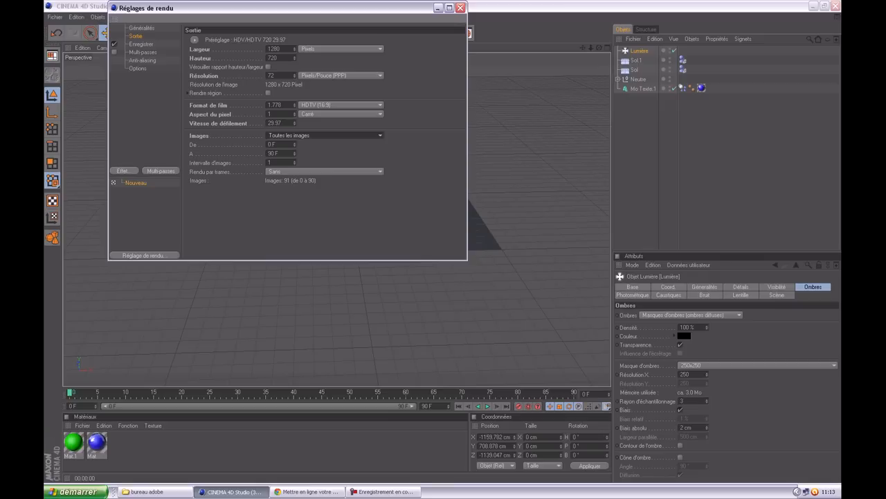
Set the render's anti-aliasing to Au mieux with a minimum level of 2x2
{"action": "left_click", "coordinate": [143, 53]}
{"action": "left_click", "coordinate": [141, 44]}
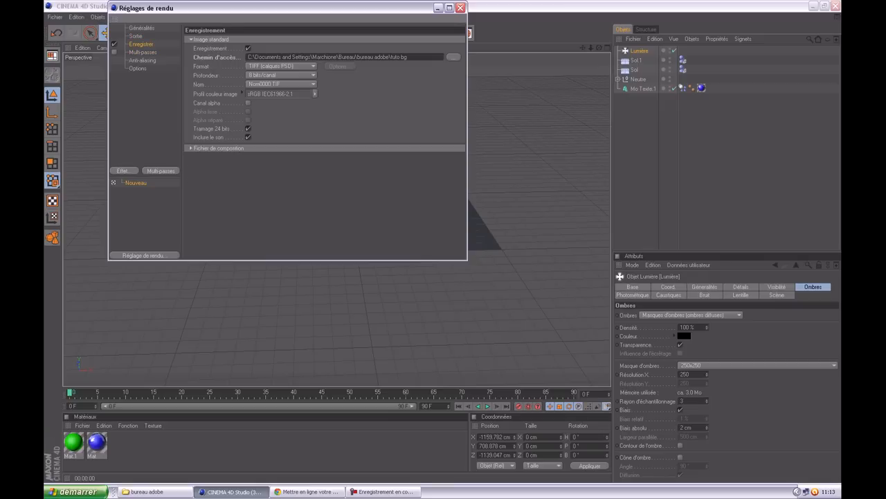
{"action": "left_click", "coordinate": [142, 60]}
{"action": "left_click", "coordinate": [285, 39]}
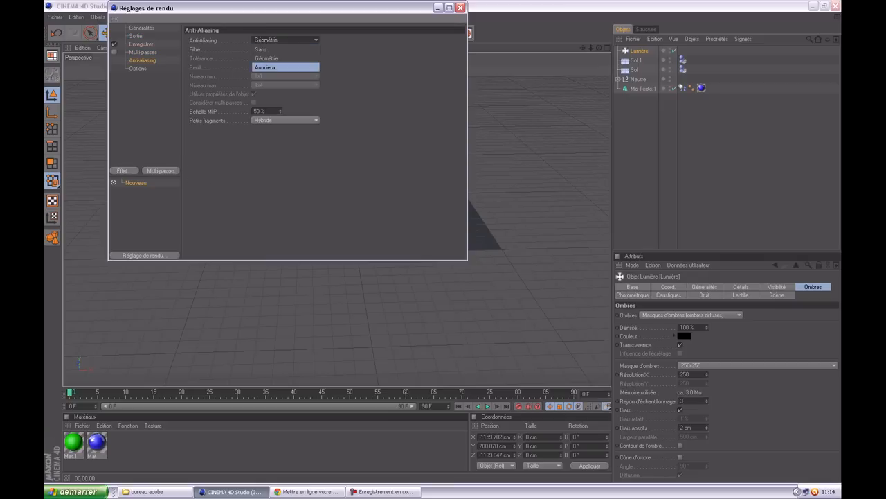
{"action": "left_click", "coordinate": [277, 68]}
{"action": "left_click", "coordinate": [286, 76]}
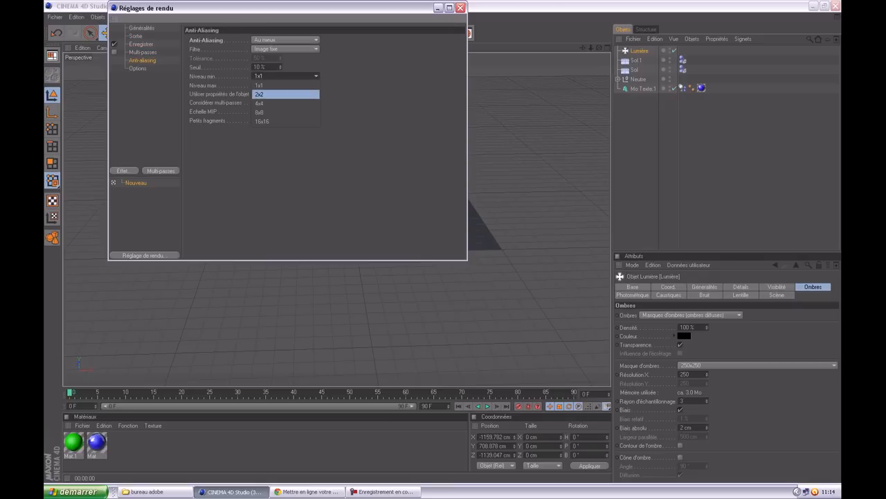
{"action": "left_click", "coordinate": [277, 93]}
Set the render's save format to Film AVI and close the render settings
{"action": "left_click", "coordinate": [138, 68]}
{"action": "left_click", "coordinate": [143, 52]}
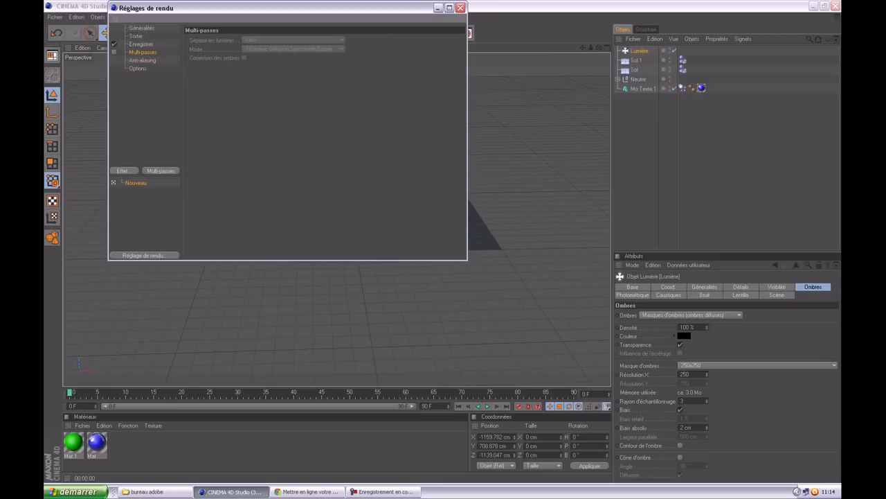
{"action": "left_click", "coordinate": [141, 44]}
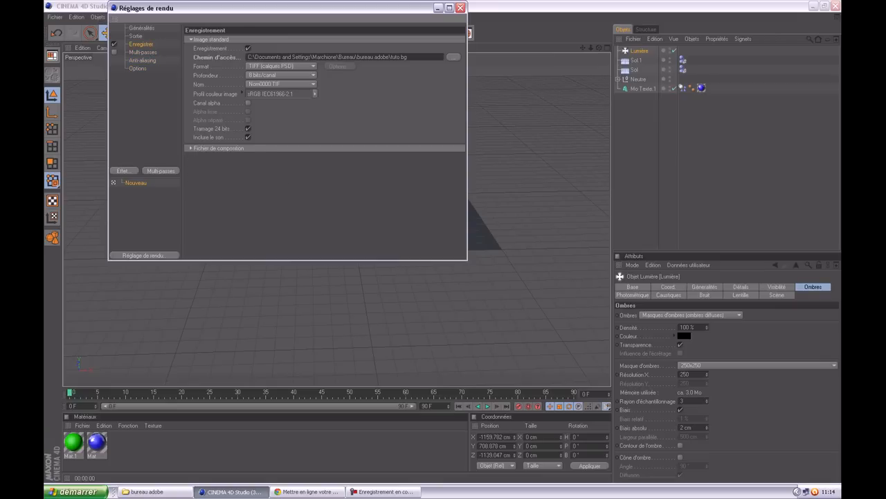
{"action": "left_click", "coordinate": [281, 66]}
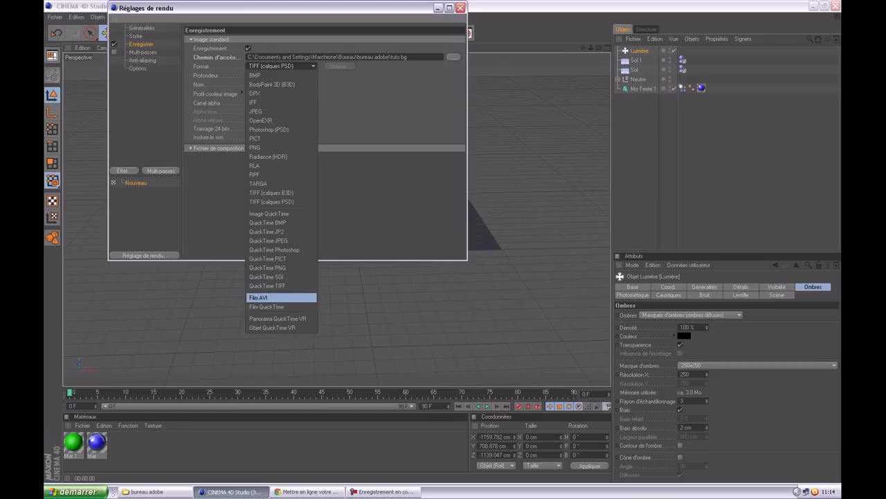
{"action": "left_click", "coordinate": [267, 297]}
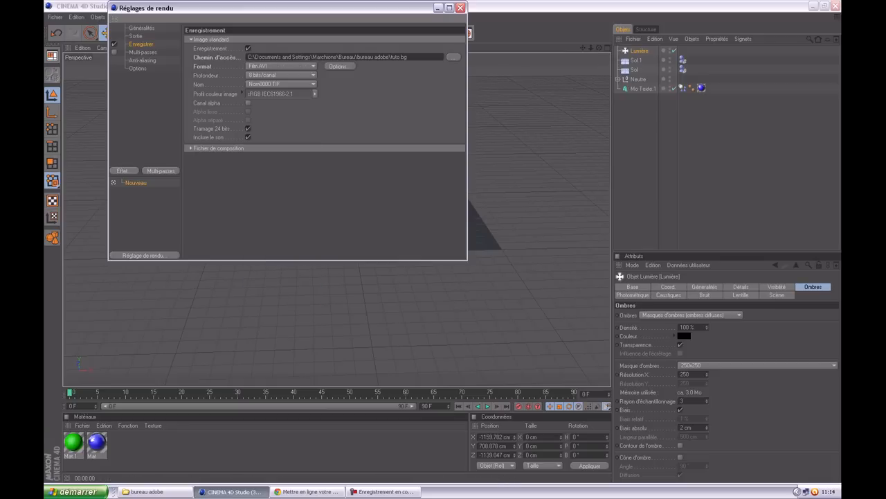
{"action": "left_click", "coordinate": [143, 52]}
{"action": "left_click", "coordinate": [461, 7]}
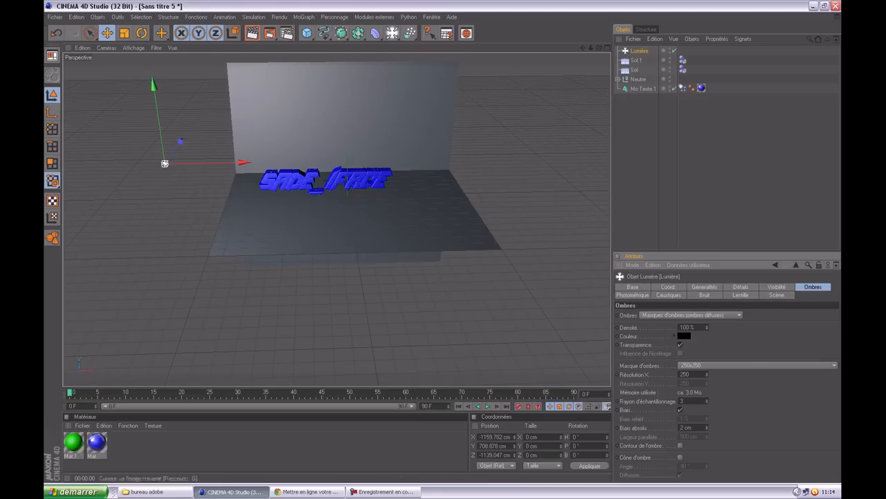
Play the lit collision animation and return to the first frame
{"action": "left_click", "coordinate": [488, 407]}
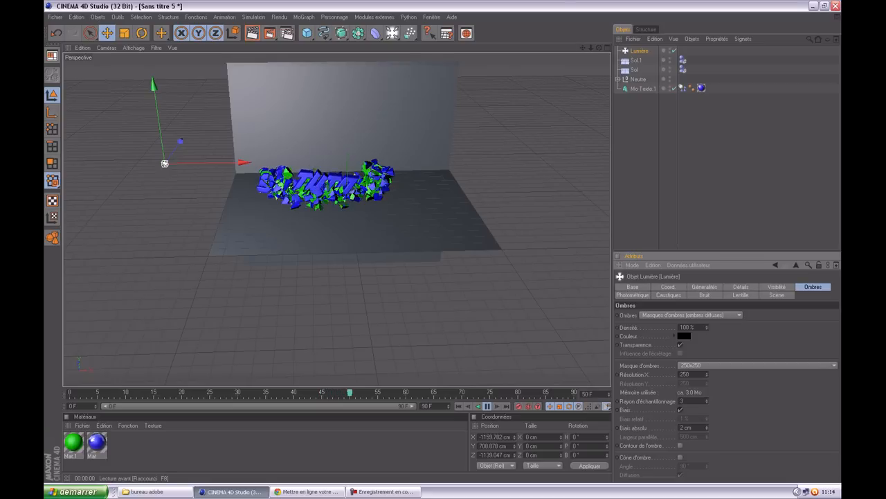
{"action": "left_click", "coordinate": [488, 406]}
{"action": "left_click", "coordinate": [458, 406]}
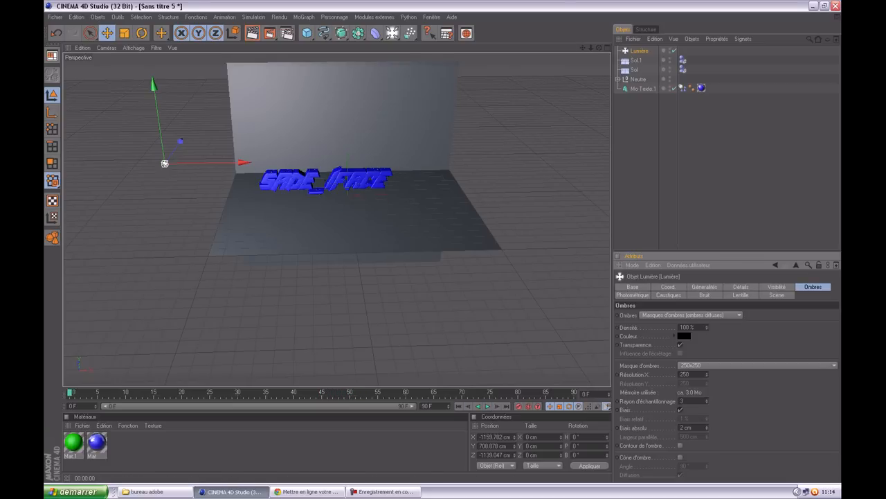
Add a camera at about X -287, Y 1795, Z -4252 cm and look through it
{"action": "left_click", "coordinate": [392, 33]}
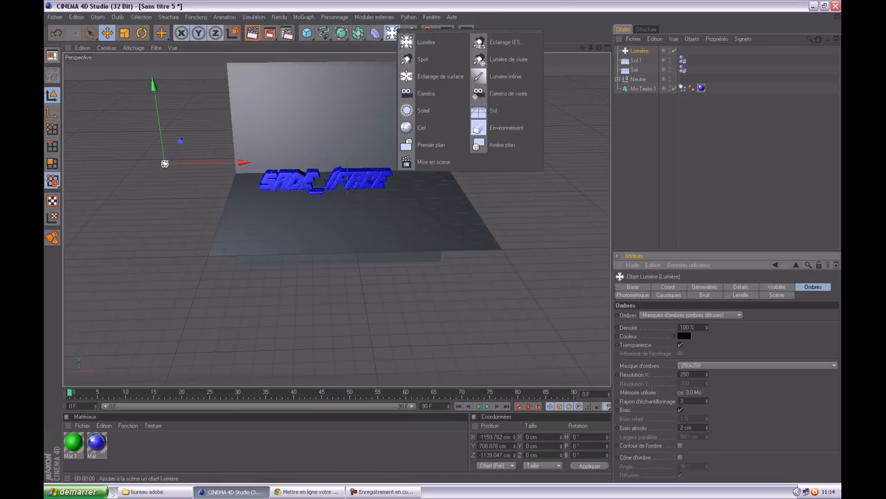
{"action": "left_click", "coordinate": [424, 93]}
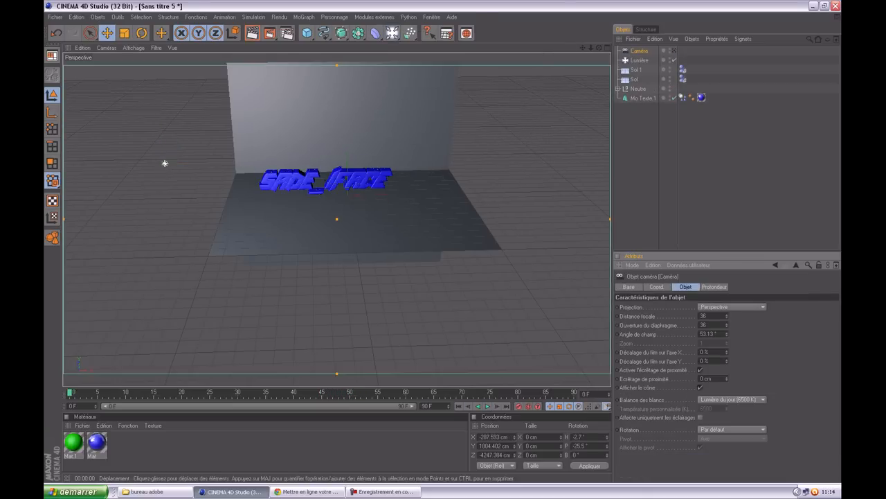
{"action": "scroll", "coordinate": [337, 219], "scroll_direction": "up", "scroll_amount": 4}
{"action": "mouse_move", "coordinate": [337, 219]}
{"action": "left_mouse_down"}
{"action": "mouse_move", "coordinate": [337, 280]}
{"action": "mouse_move", "coordinate": [337, 220]}
{"action": "mouse_move", "coordinate": [338, 229]}
{"action": "left_mouse_up"}
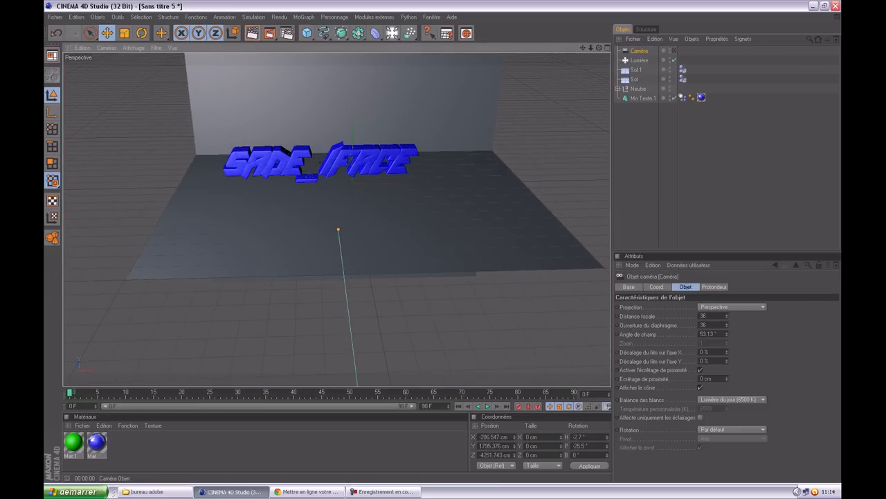
{"action": "left_click", "coordinate": [675, 50]}
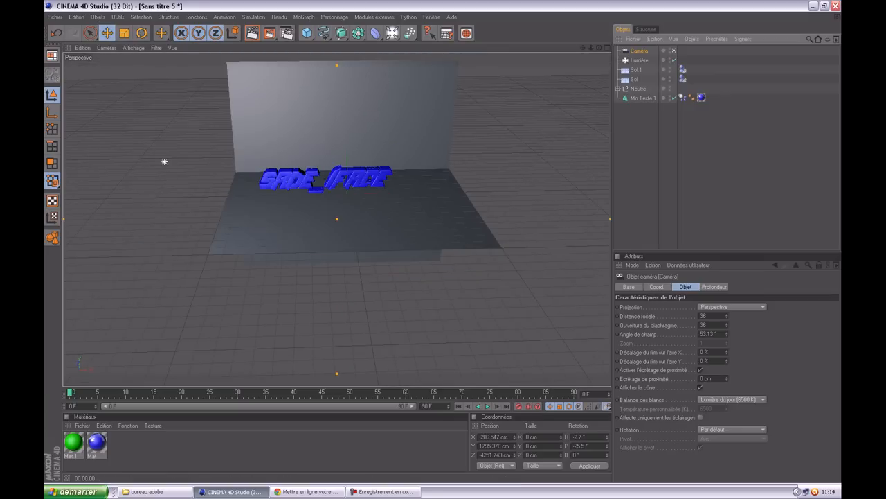
Turn on automatic keyframing and key the camera closer at frame 19, at about X -128, Y 1574, Z -1781 cm
{"action": "key", "text": "F8"}
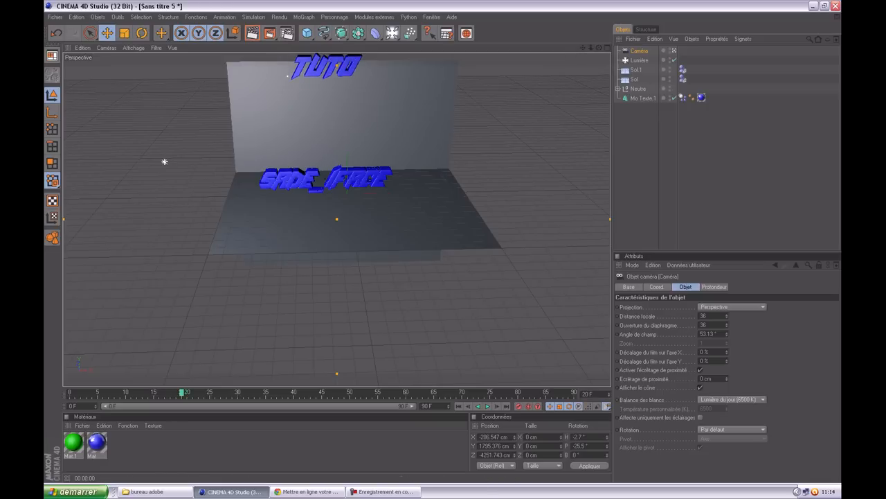
{"action": "key", "text": "ctrl+F9"}
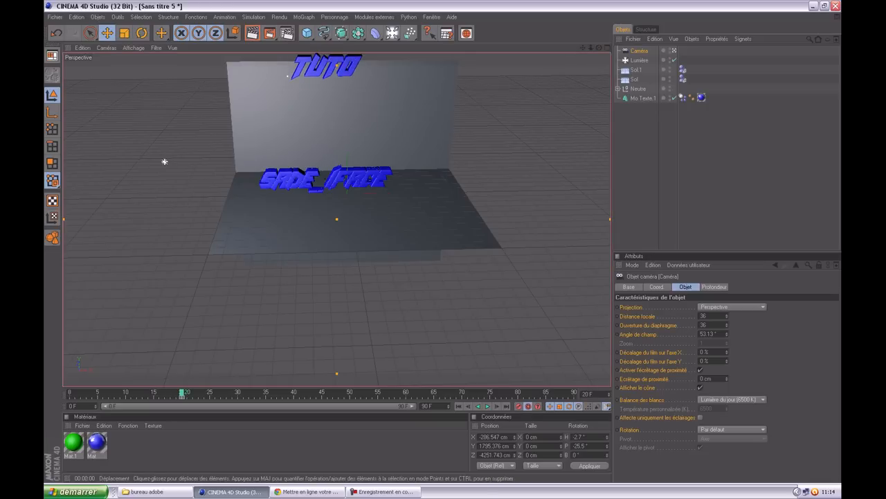
{"action": "mouse_move", "coordinate": [165, 161]}
{"action": "right_mouse_down", "text": "alt"}
{"action": "mouse_move", "coordinate": [66, 130]}
{"action": "mouse_move", "coordinate": [164, 160]}
{"action": "mouse_move", "coordinate": [150, 158]}
{"action": "right_mouse_up", "text": "alt"}
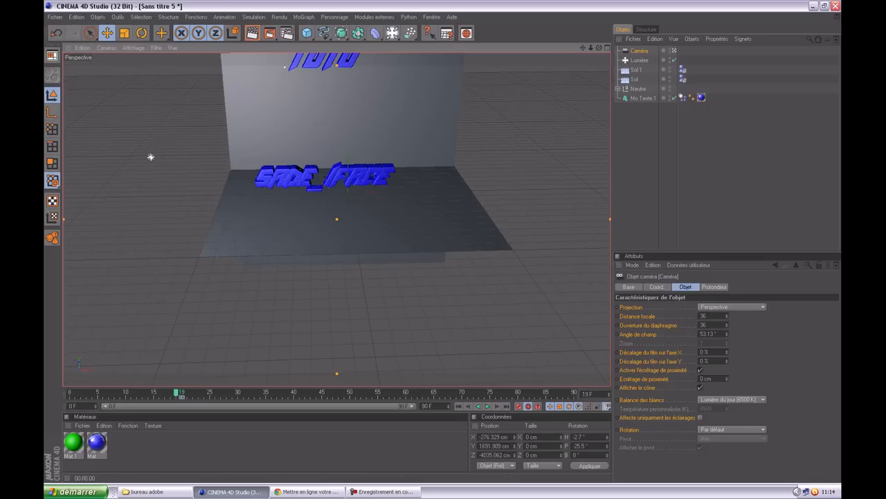
{"action": "middle_click_drag", "start_coordinate": [150, 158], "coordinate": [143, 313], "text": "alt"}
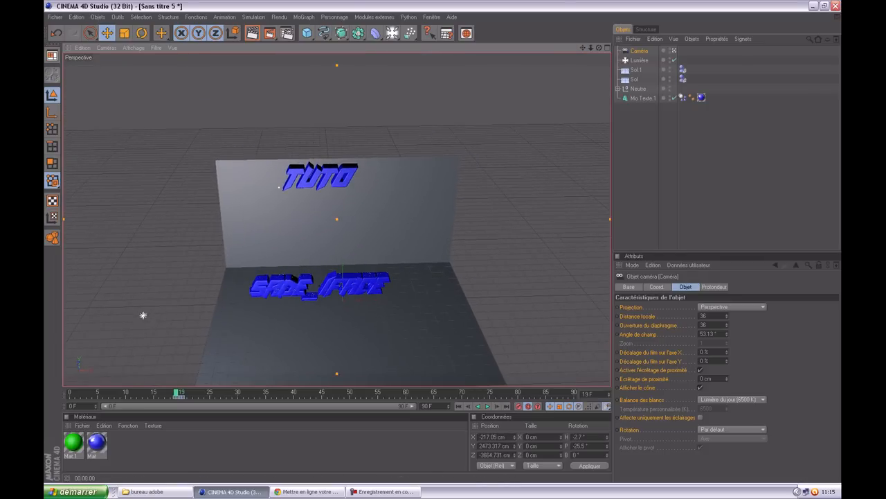
{"action": "right_click_drag", "start_coordinate": [143, 313], "coordinate": [55, 363], "text": "alt"}
{"action": "left_click_drag", "start_coordinate": [591, 47], "coordinate": [594, 48]}
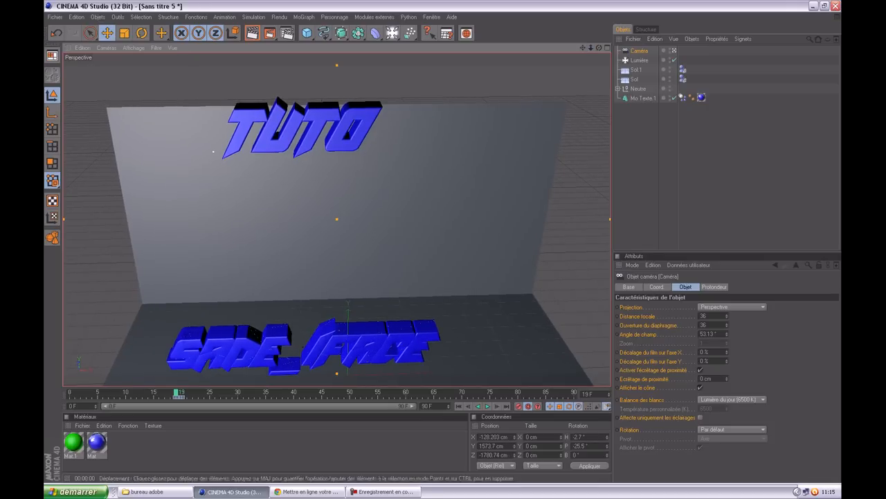
Key the camera at frame 34 at about X -1233, Y 1236, Z -1863 cm, rotated about H -26.4°, P -27.2°
{"action": "key", "text": "F8"}
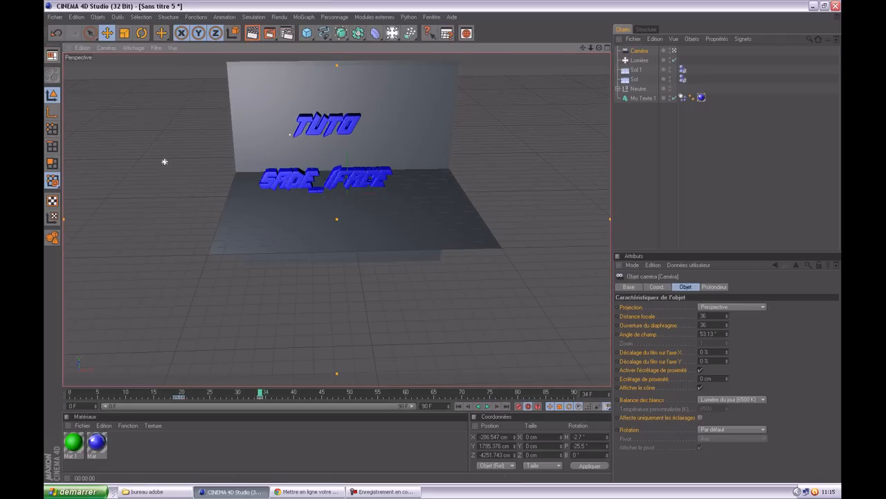
{"action": "left_click_drag", "start_coordinate": [599, 48], "coordinate": [677, 49]}
{"action": "left_click_drag", "start_coordinate": [583, 47], "coordinate": [539, 7]}
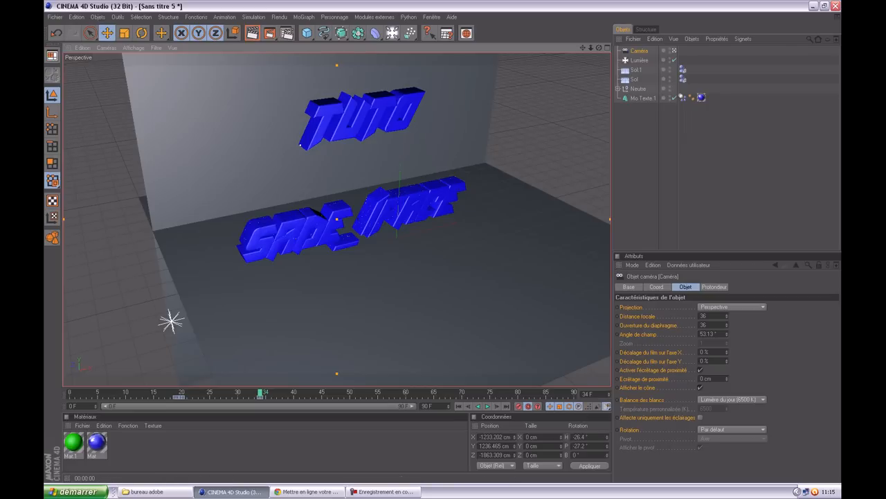
Key the camera at frame 44 at about X 445, Y 1177, Z -2461 cm, rotated about H 14.9°, P -22.6°
{"action": "left_click", "coordinate": [488, 406]}
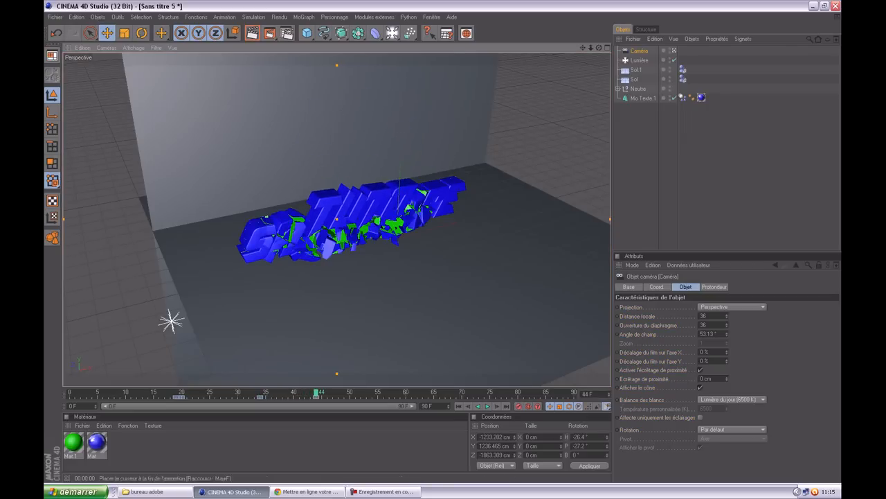
{"action": "left_click", "coordinate": [529, 406]}
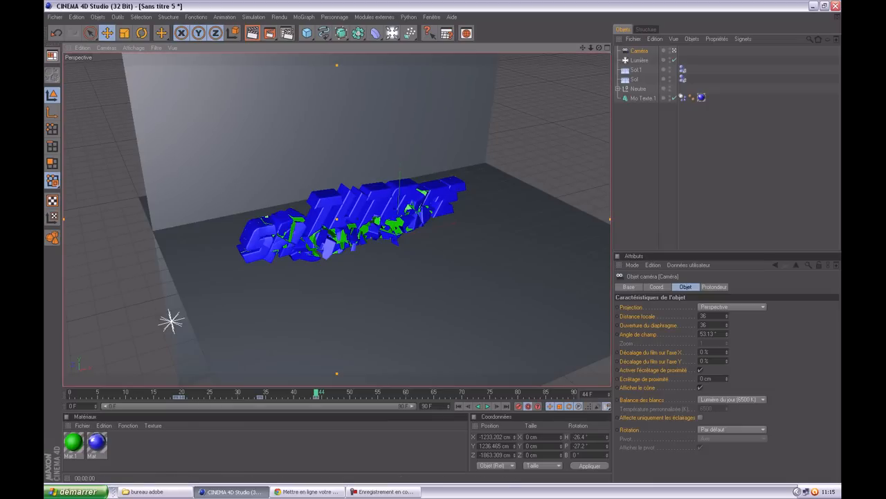
{"action": "left_click_drag", "start_coordinate": [599, 47], "coordinate": [261, 104]}
{"action": "mouse_move", "coordinate": [590, 48]}
{"action": "left_mouse_down"}
{"action": "mouse_move", "coordinate": [640, 48]}
{"action": "mouse_move", "coordinate": [596, 48]}
{"action": "mouse_move", "coordinate": [556, 67]}
{"action": "mouse_move", "coordinate": [569, 77]}
{"action": "mouse_move", "coordinate": [580, 68]}
{"action": "mouse_move", "coordinate": [596, 48]}
{"action": "mouse_move", "coordinate": [583, 42]}
{"action": "left_mouse_up"}
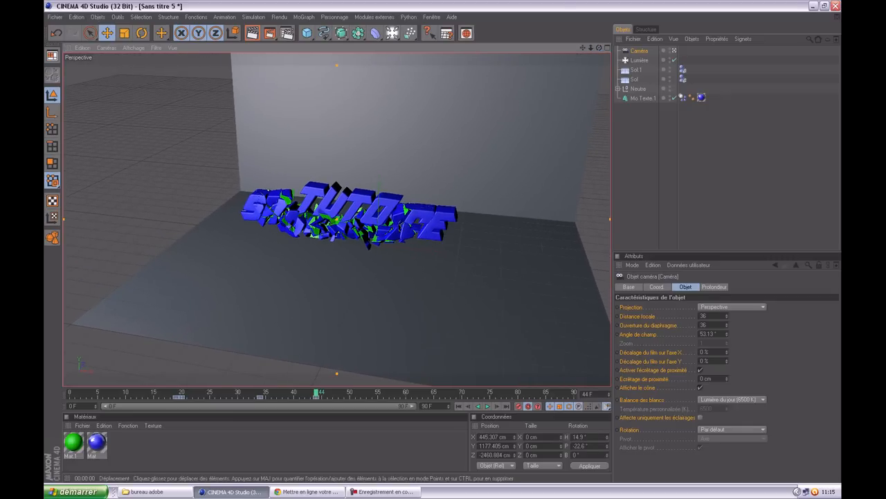
Key the camera at frame 71 at about X -505, Y 980, Z -1631 cm, rotated about H -6.5°, P -25.7°
{"action": "left_click", "coordinate": [488, 406]}
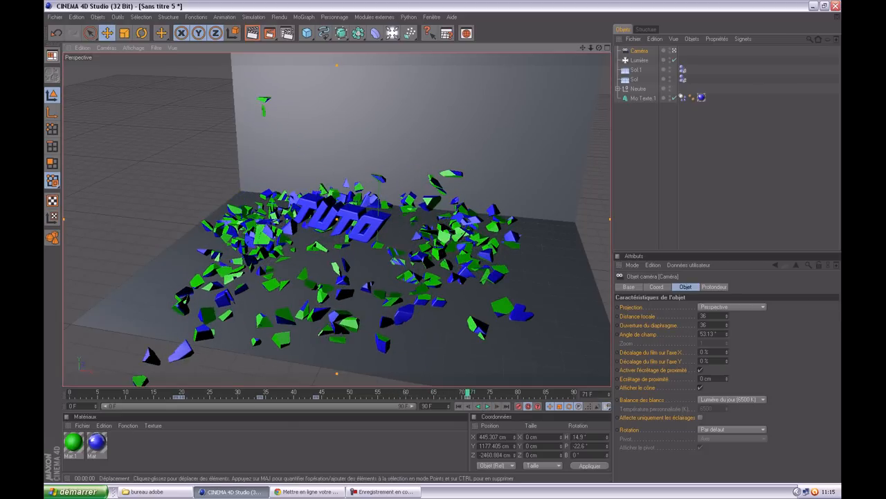
{"action": "scroll", "coordinate": [338, 218], "scroll_direction": "up", "scroll_amount": 5}
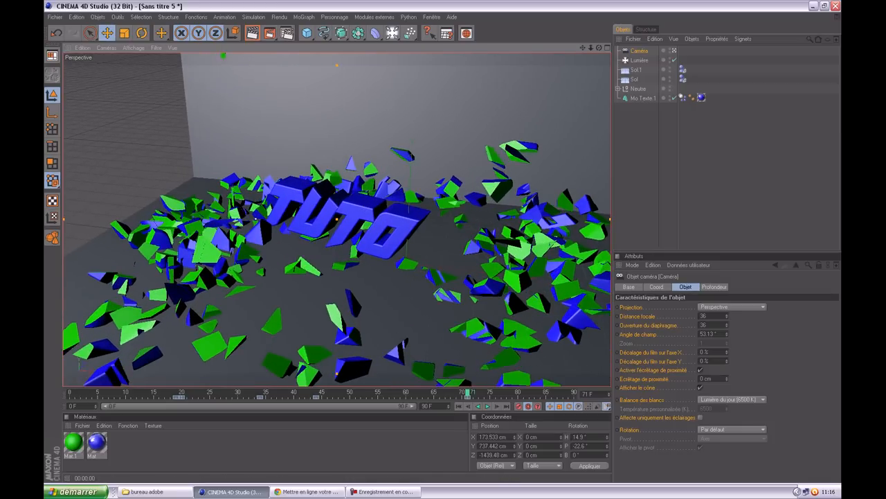
{"action": "left_click_drag", "start_coordinate": [599, 47], "coordinate": [381, 42]}
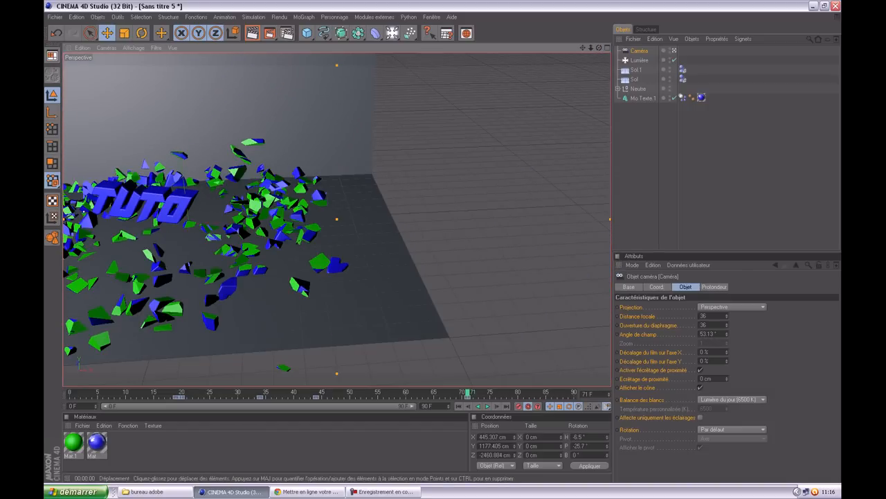
{"action": "scroll", "coordinate": [337, 219], "scroll_direction": "up", "scroll_amount": 3}
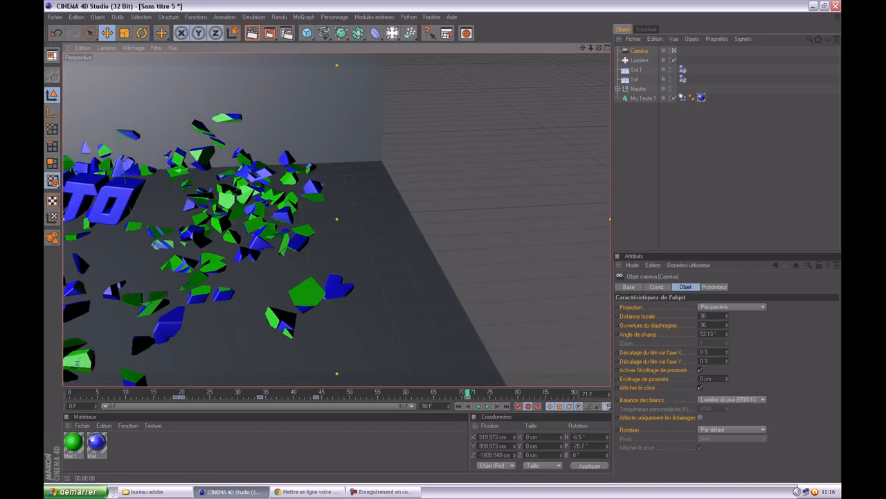
{"action": "left_click_drag", "start_coordinate": [582, 48], "coordinate": [859, 83]}
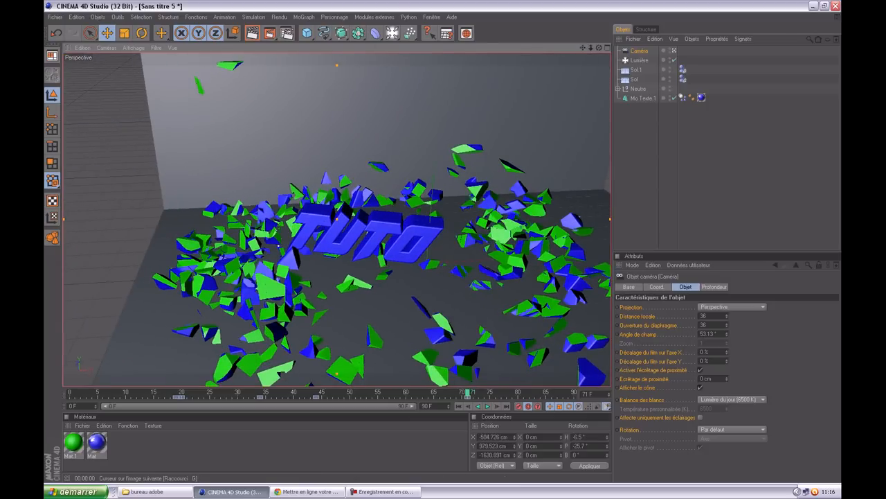
Advance past frame 79 and try moving the camera closer, to about X -429, Y 657, Z -966 cm
{"action": "left_click_drag", "start_coordinate": [468, 392], "coordinate": [512, 393]}
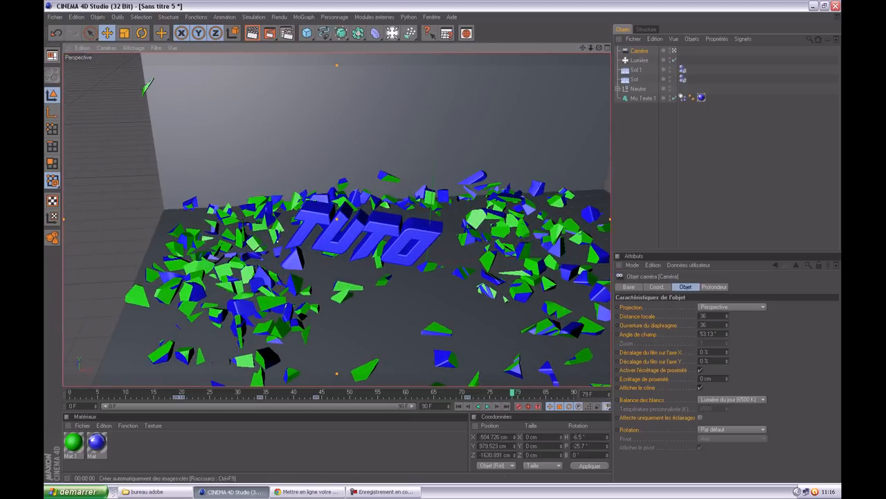
{"action": "scroll", "coordinate": [337, 219], "scroll_direction": "up", "scroll_amount": 5}
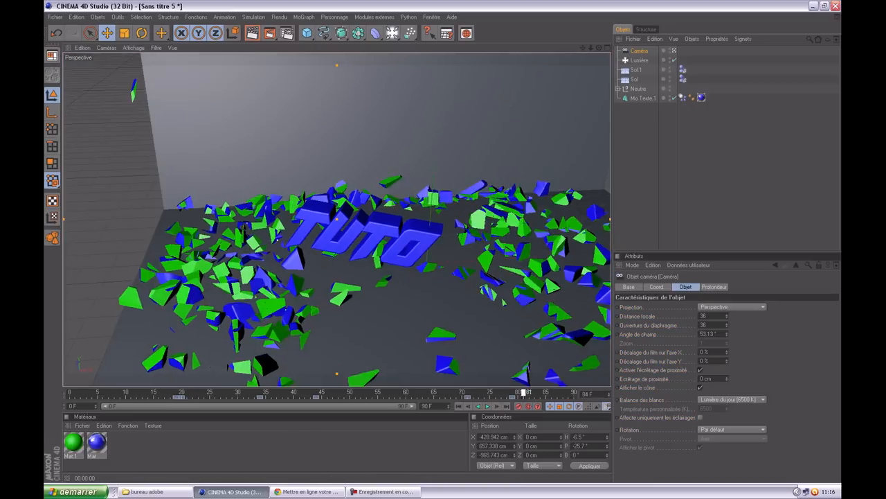
{"action": "left_click_drag", "start_coordinate": [524, 392], "coordinate": [569, 392]}
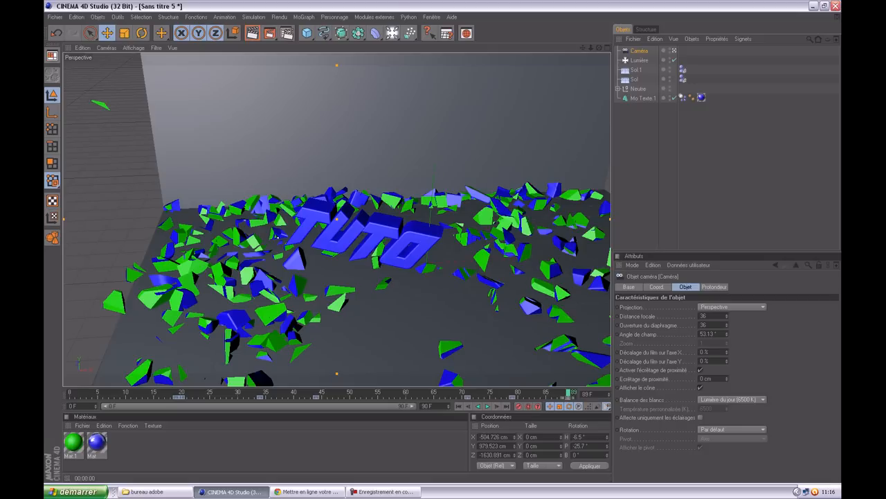
Key the camera at frame 90 right up against the Tuto letters, at about X -309, Y 147, Z 88 cm
{"action": "left_click", "coordinate": [574, 393]}
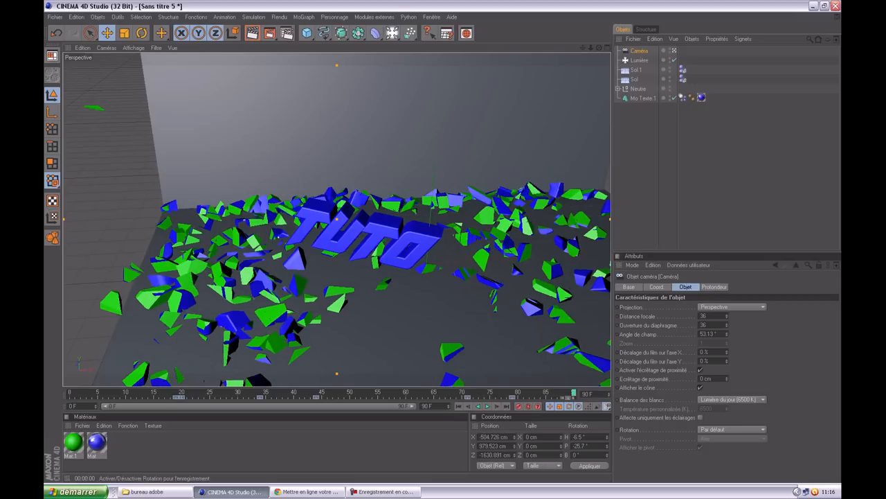
{"action": "left_click_drag", "start_coordinate": [574, 392], "coordinate": [564, 393]}
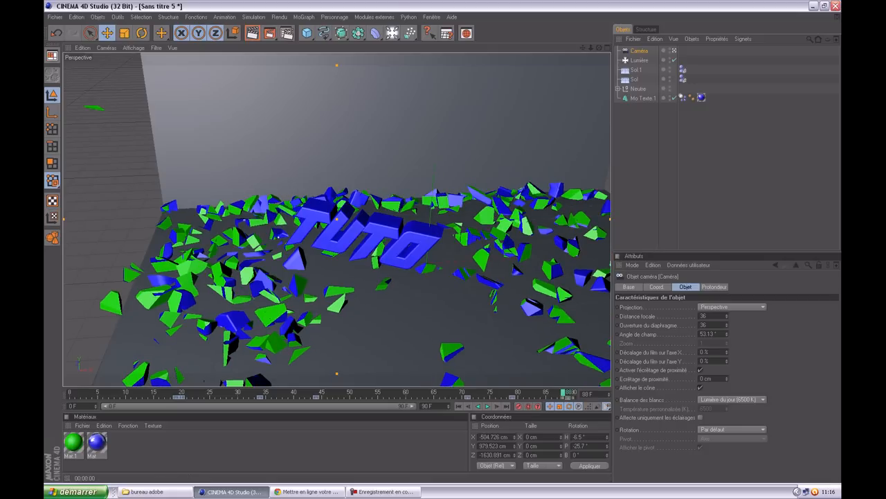
{"action": "left_click_drag", "start_coordinate": [565, 393], "coordinate": [574, 393]}
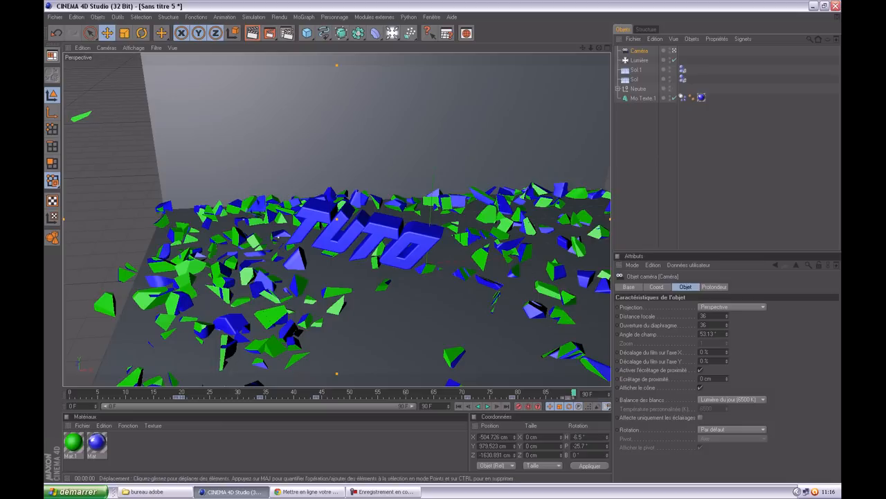
{"action": "scroll", "coordinate": [337, 219], "scroll_direction": "up", "scroll_amount": 3}
{"action": "scroll", "coordinate": [337, 219], "scroll_direction": "up", "scroll_amount": 10}
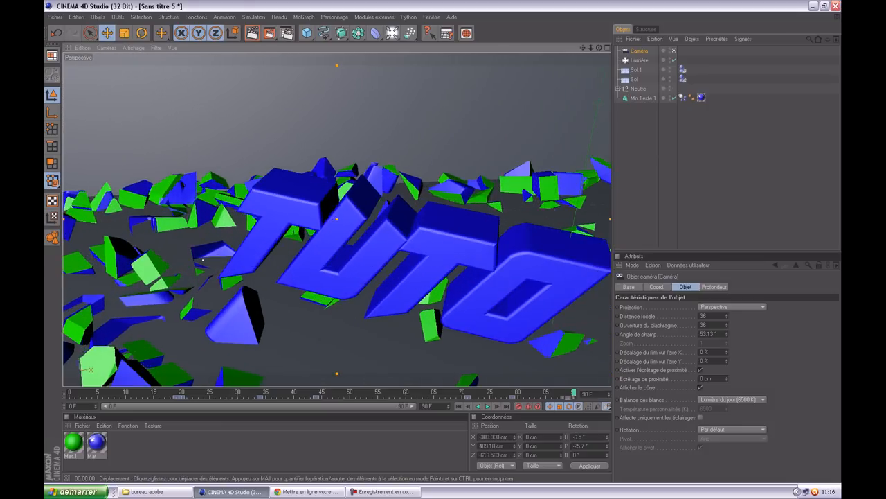
{"action": "scroll", "coordinate": [336, 219], "scroll_direction": "up", "scroll_amount": 3}
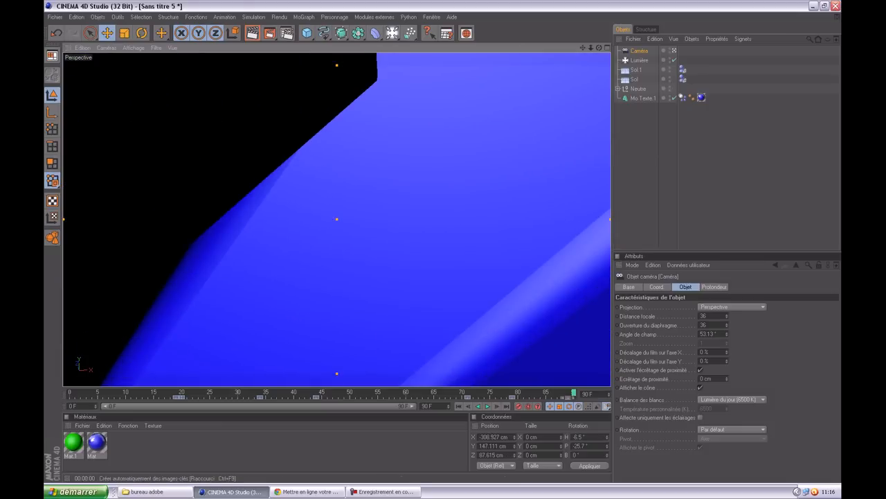
{"action": "left_click", "coordinate": [528, 406]}
{"action": "left_click", "coordinate": [518, 407]}
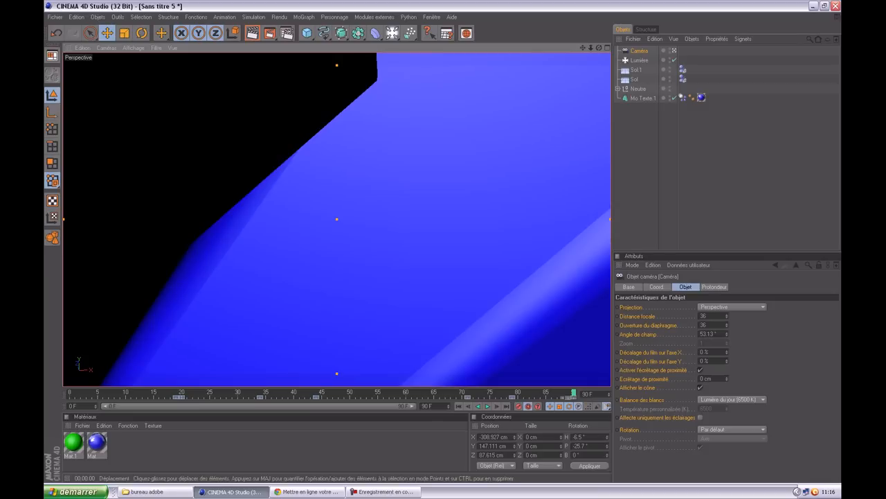
{"action": "left_click_drag", "start_coordinate": [574, 393], "coordinate": [574, 393]}
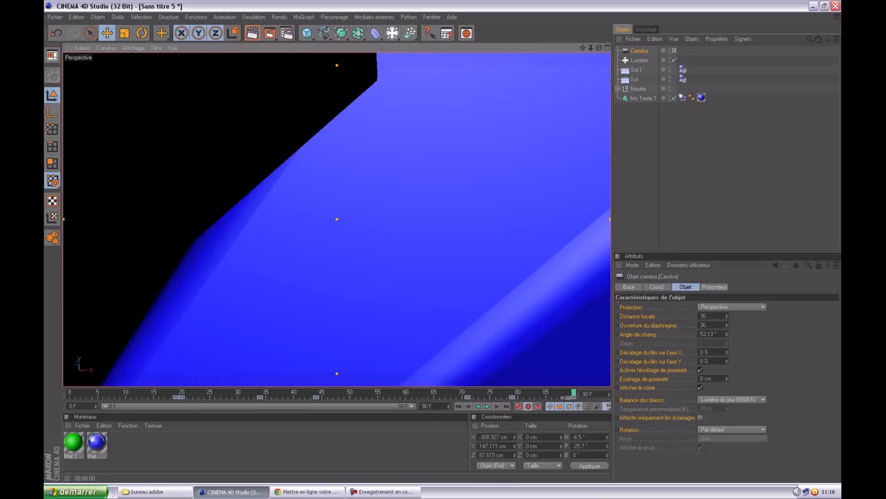
Play the collision animation through the animated camera and return to the first frame
{"action": "left_click", "coordinate": [487, 406]}
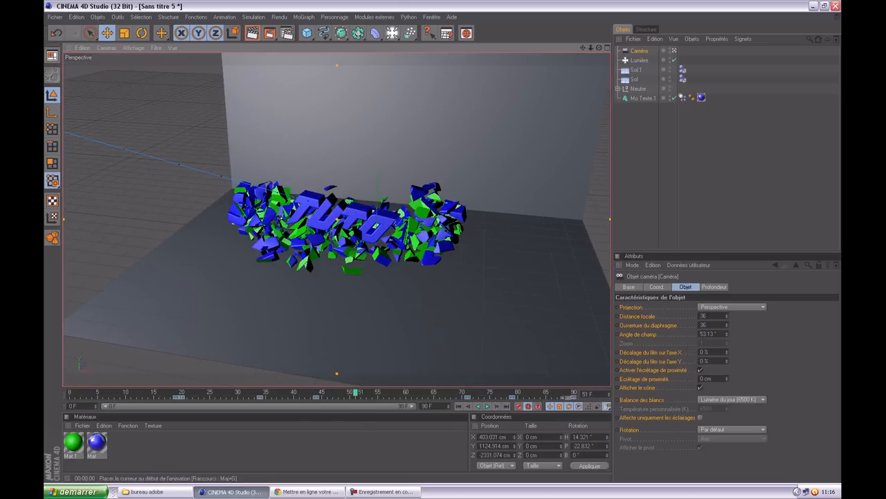
{"action": "left_click", "coordinate": [458, 406]}
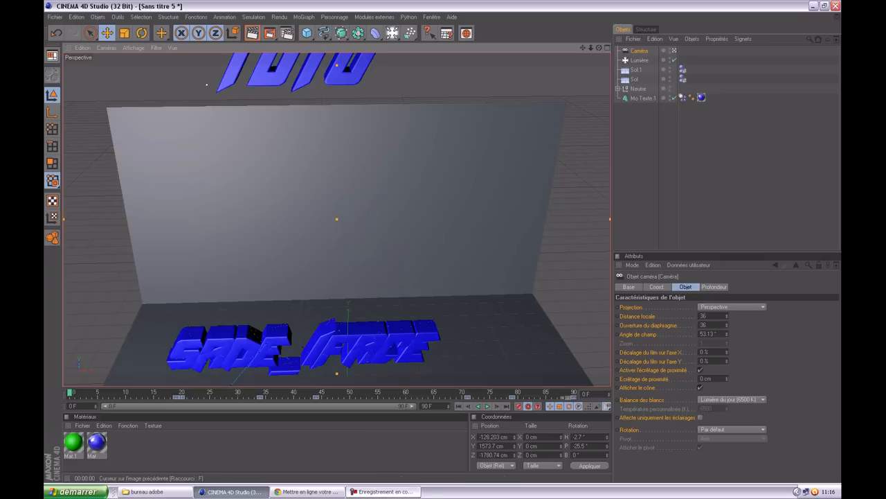
{"action": "left_click", "coordinate": [385, 492]}
{"action": "left_click", "coordinate": [385, 491]}
Pull the camera back at frame 0 so both texts and the back wall fit in the frame
{"action": "scroll", "coordinate": [338, 219], "scroll_direction": "down", "scroll_amount": 4}
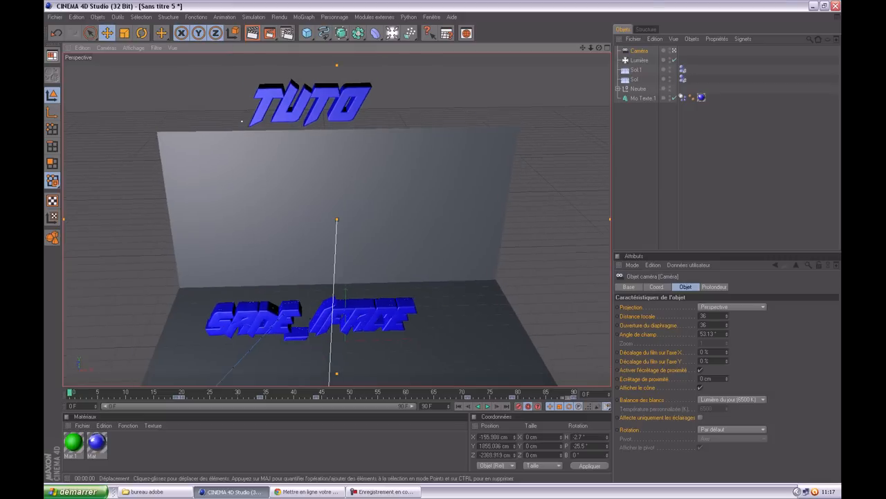
{"action": "left_click", "coordinate": [339, 277]}
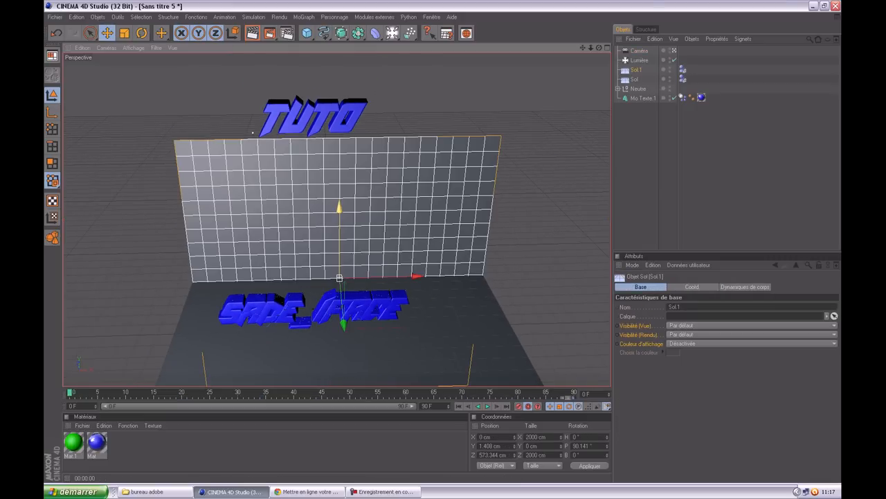
{"action": "scroll", "coordinate": [337, 219], "scroll_direction": "down", "scroll_amount": 1}
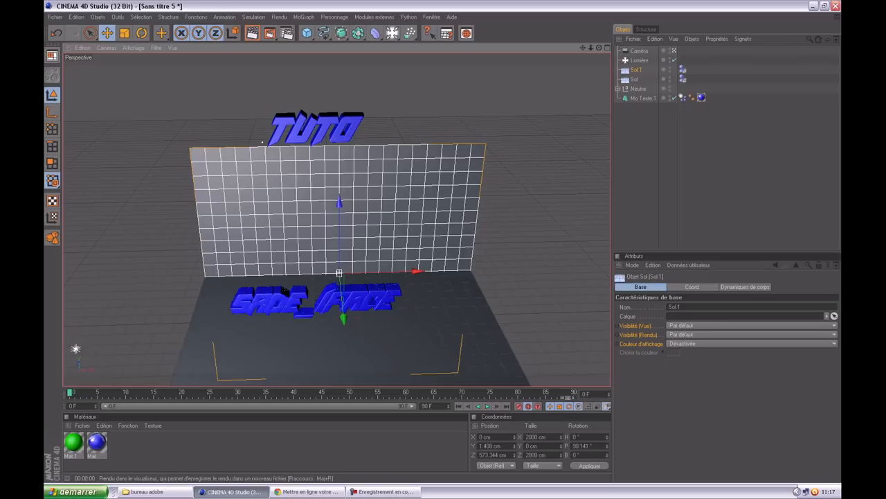
Start rendering the animation in the Picture Viewer
{"action": "left_click", "coordinate": [269, 32]}
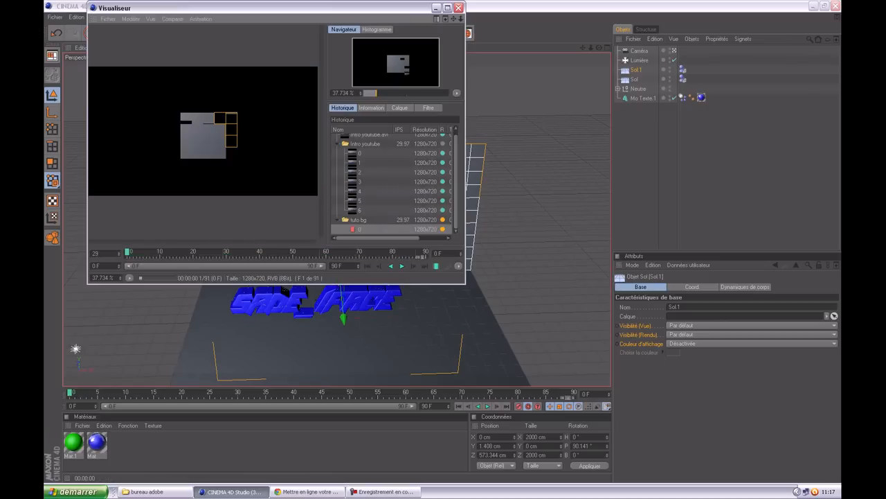